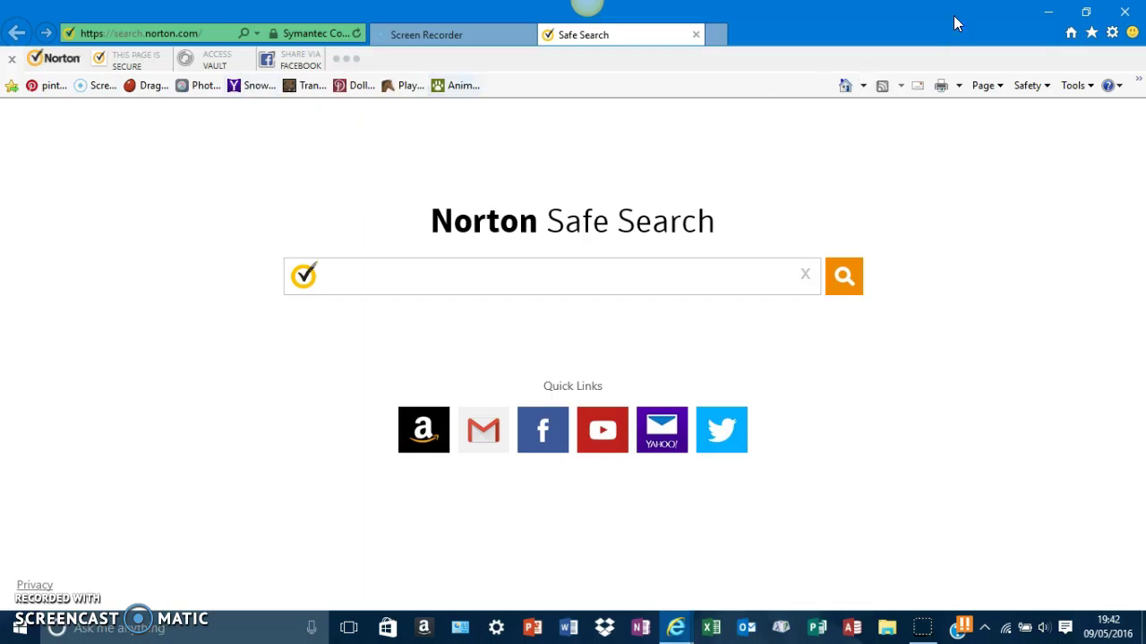
Minimise the browser, launch Adobe Photoshop Elements 14 from the desktop and open its photo editor.
{"action": "left_click", "coordinate": [1047, 12]}
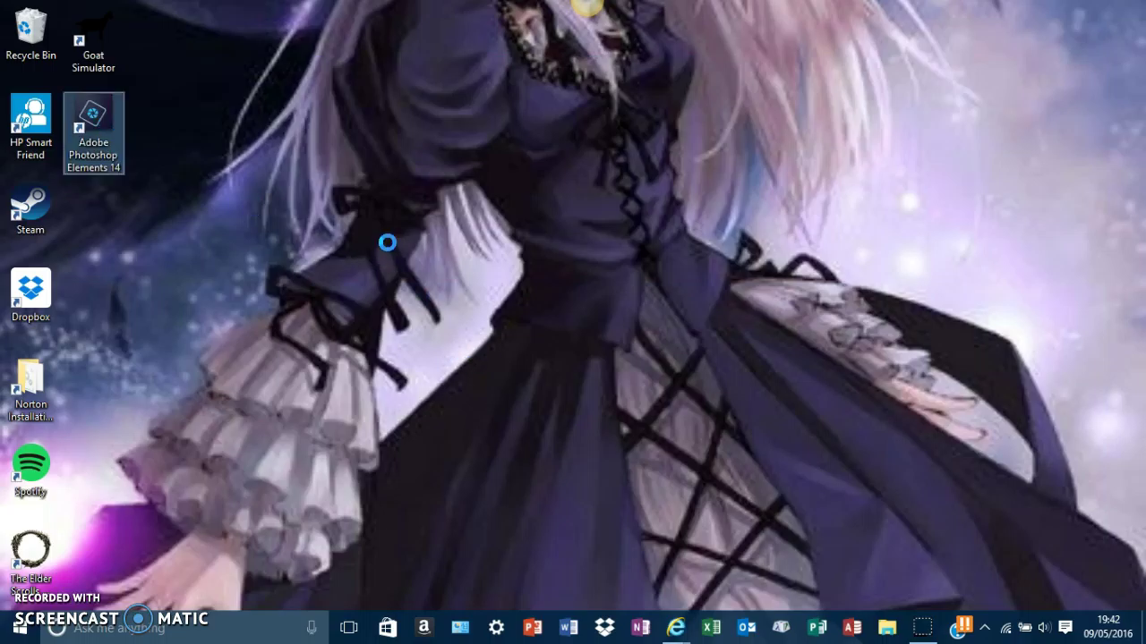
{"action": "key", "text": "shift+F10"}
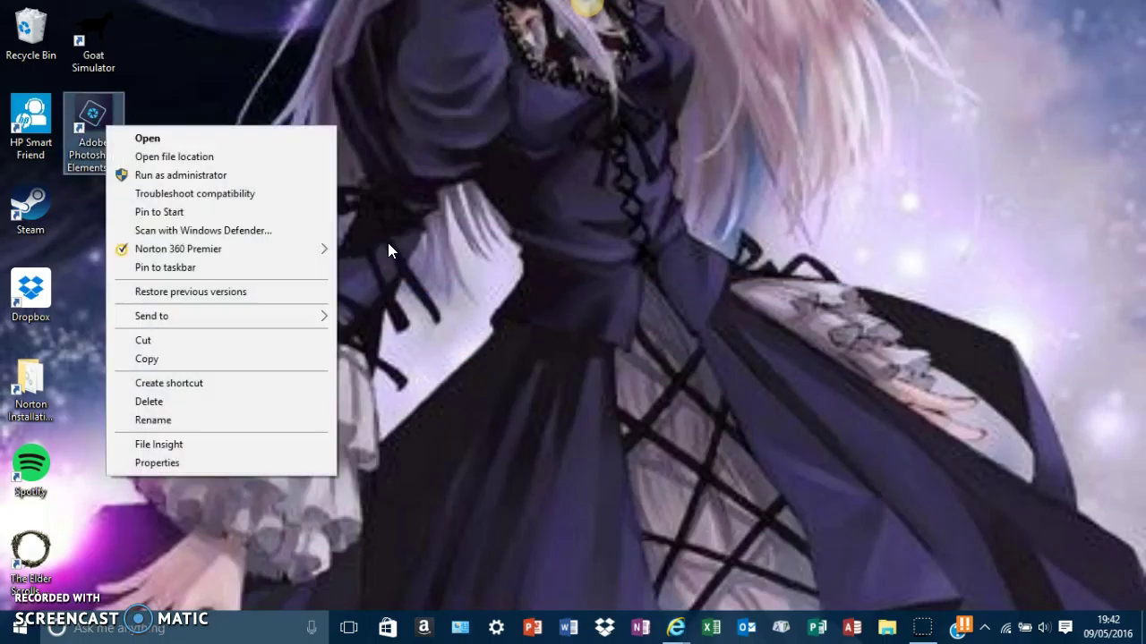
{"action": "left_click", "coordinate": [209, 138]}
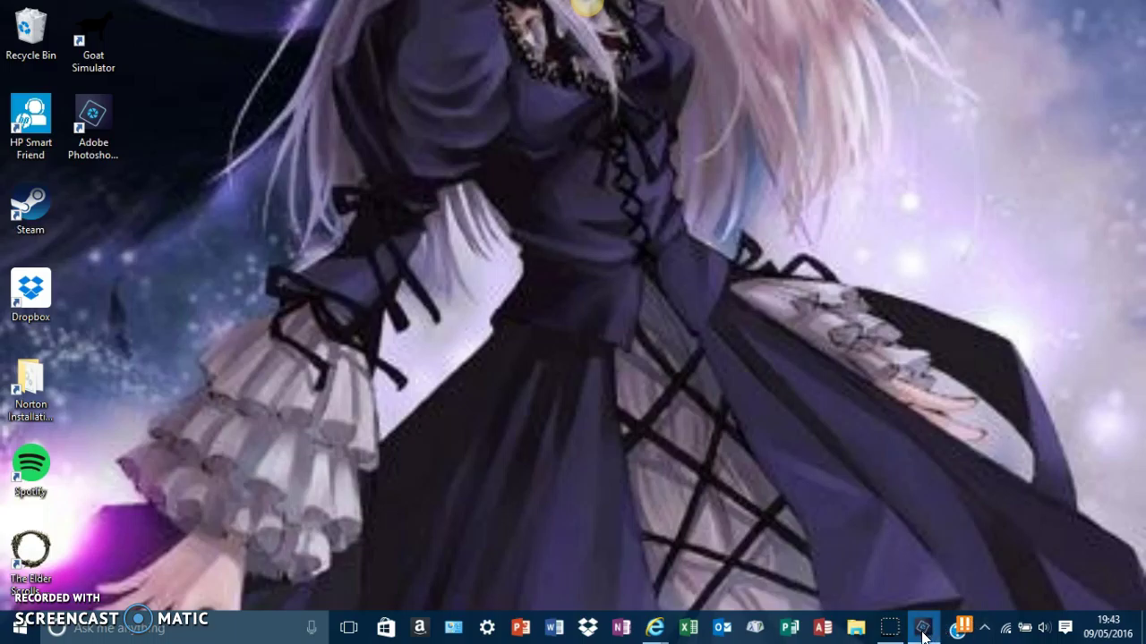
{"action": "mouse_move", "coordinate": [923, 634]}
{"action": "left_click", "coordinate": [923, 627]}
{"action": "left_click", "coordinate": [401, 514]}
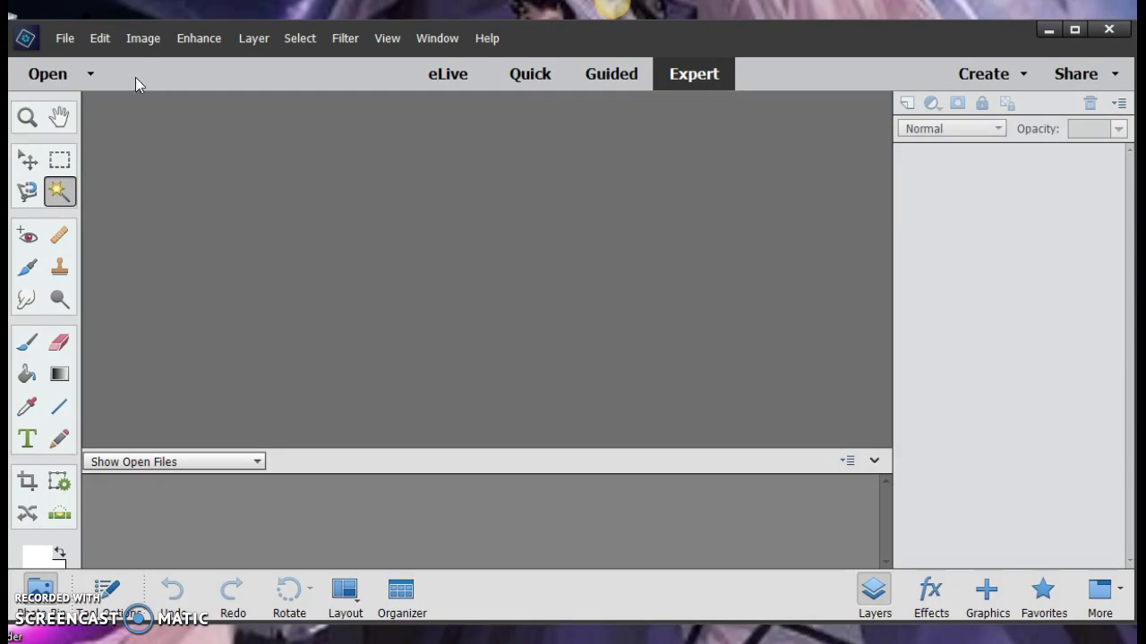
Start a new blank file and set its width to 800 pixels.
{"action": "left_click", "coordinate": [64, 38]}
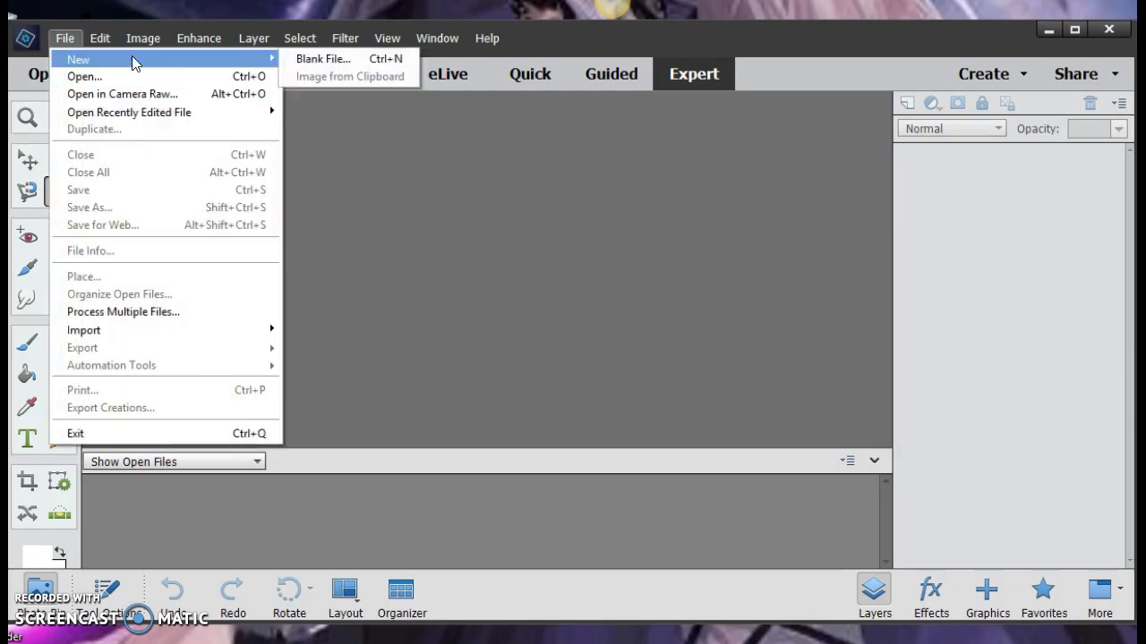
{"action": "left_click", "coordinate": [147, 40]}
{"action": "left_click", "coordinate": [148, 40]}
{"action": "left_click", "coordinate": [64, 37]}
{"action": "mouse_move", "coordinate": [78, 69]}
{"action": "left_click", "coordinate": [323, 59]}
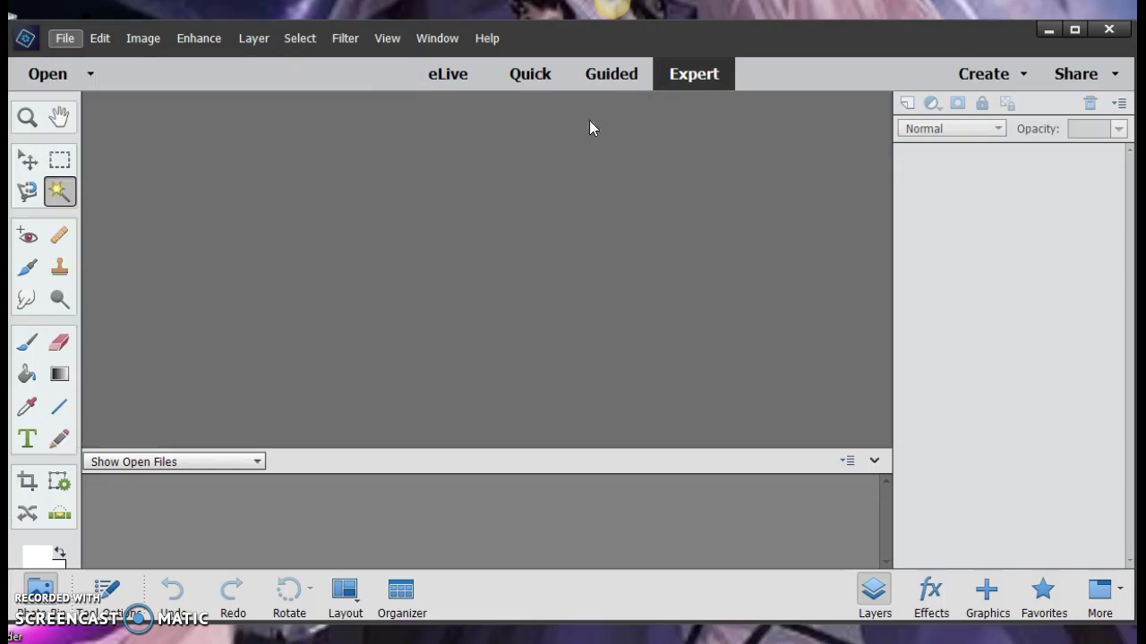
{"action": "left_click", "coordinate": [562, 261]}
{"action": "key", "text": "BackSpace"}
{"action": "key", "text": "BackSpace"}
{"action": "key", "text": "BackSpace"}
{"action": "type", "text": "800"}
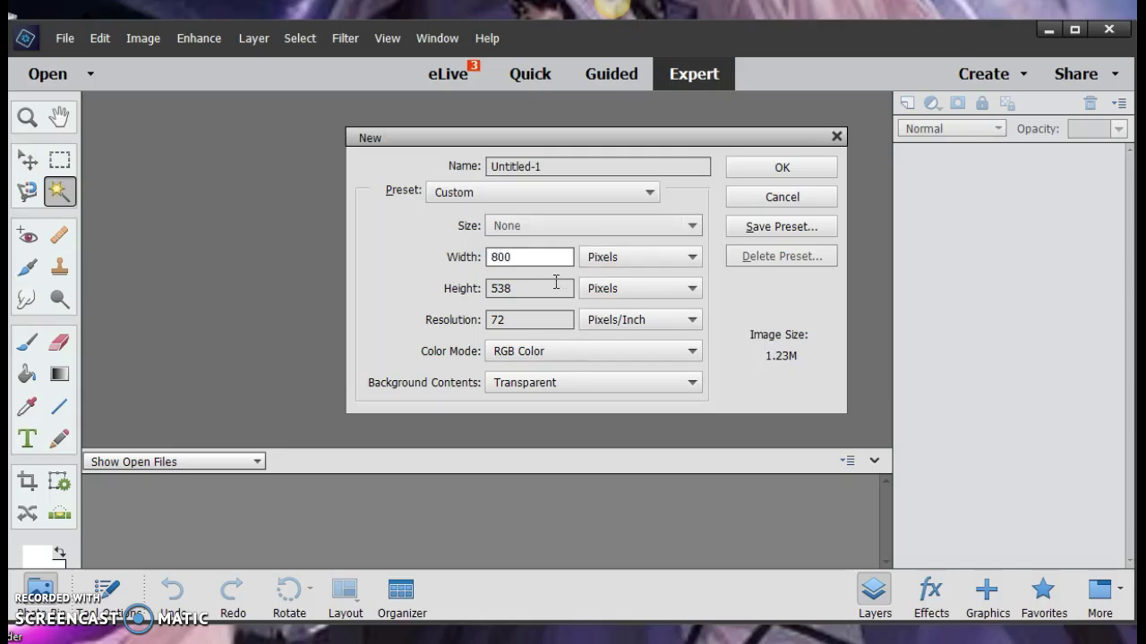
Set the new file's height to 800 pixels and create the transparent canvas.
{"action": "left_click", "coordinate": [557, 284]}
{"action": "key", "text": "BackSpace"}
{"action": "key", "text": "BackSpace"}
{"action": "key", "text": "BackSpace"}
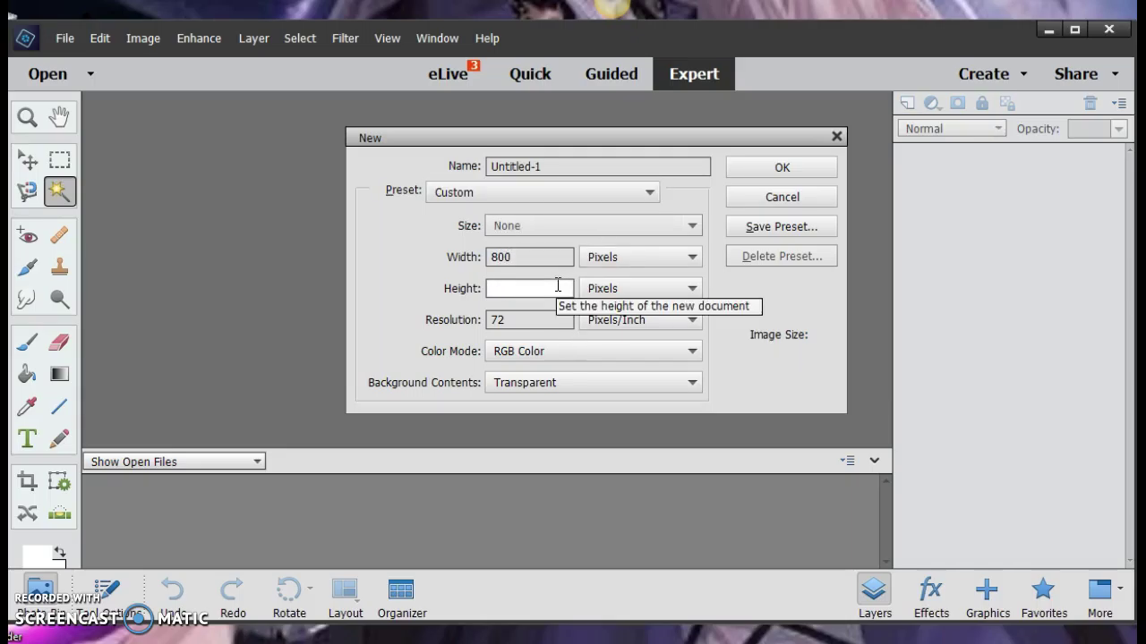
{"action": "type", "text": "800"}
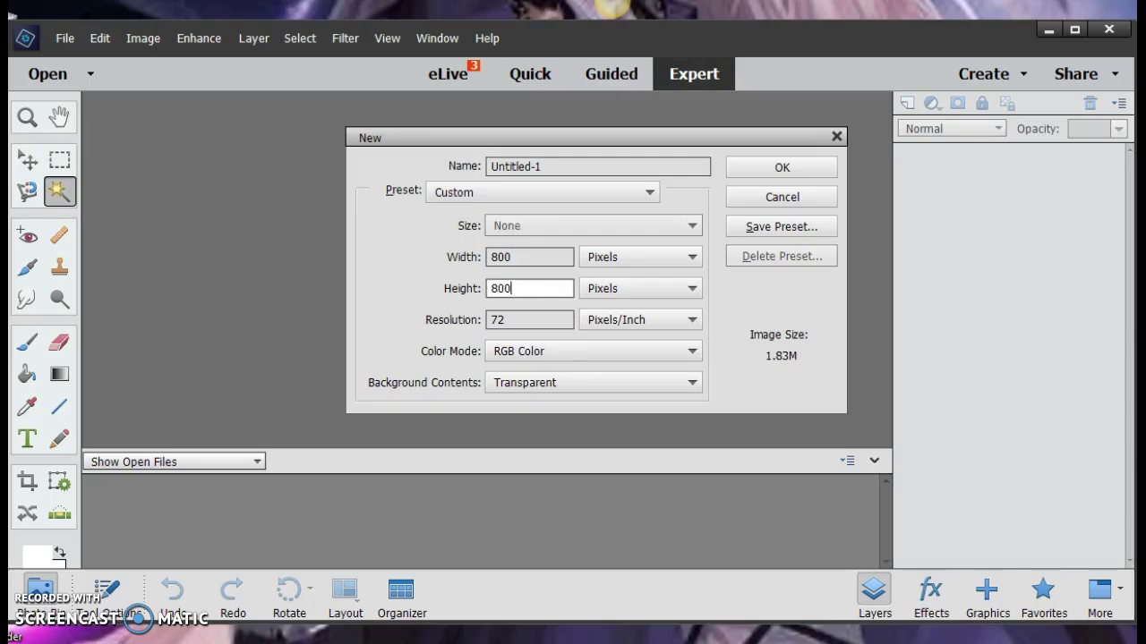
{"action": "left_click", "coordinate": [818, 164]}
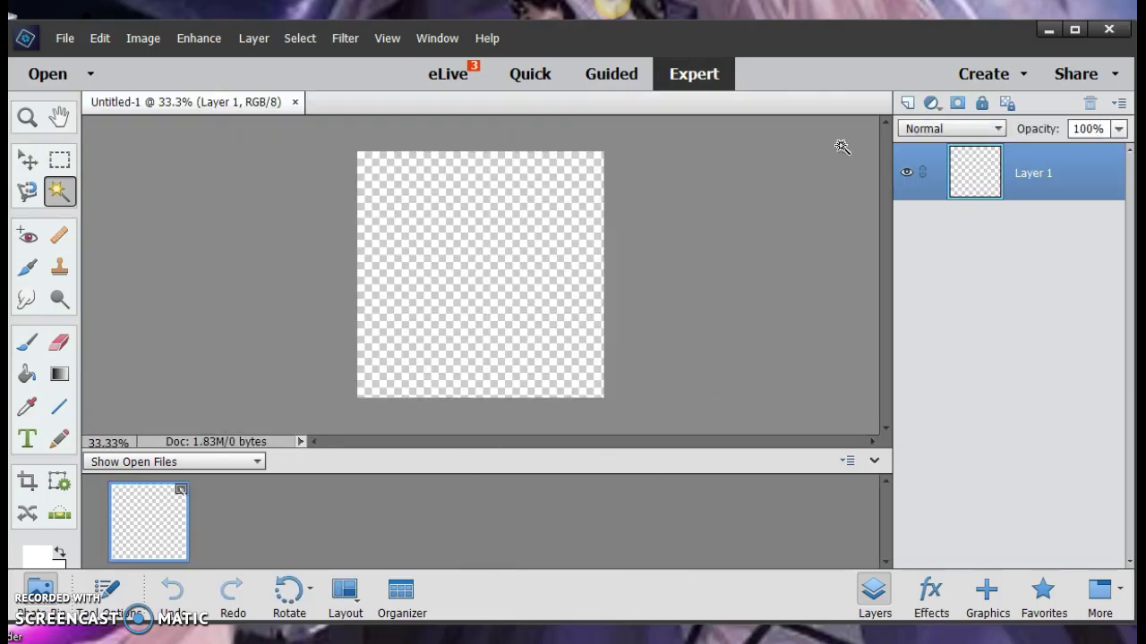
Switch to the Safe Search window in Internet Explorer and open Google Images.
{"action": "left_click", "coordinate": [1048, 30]}
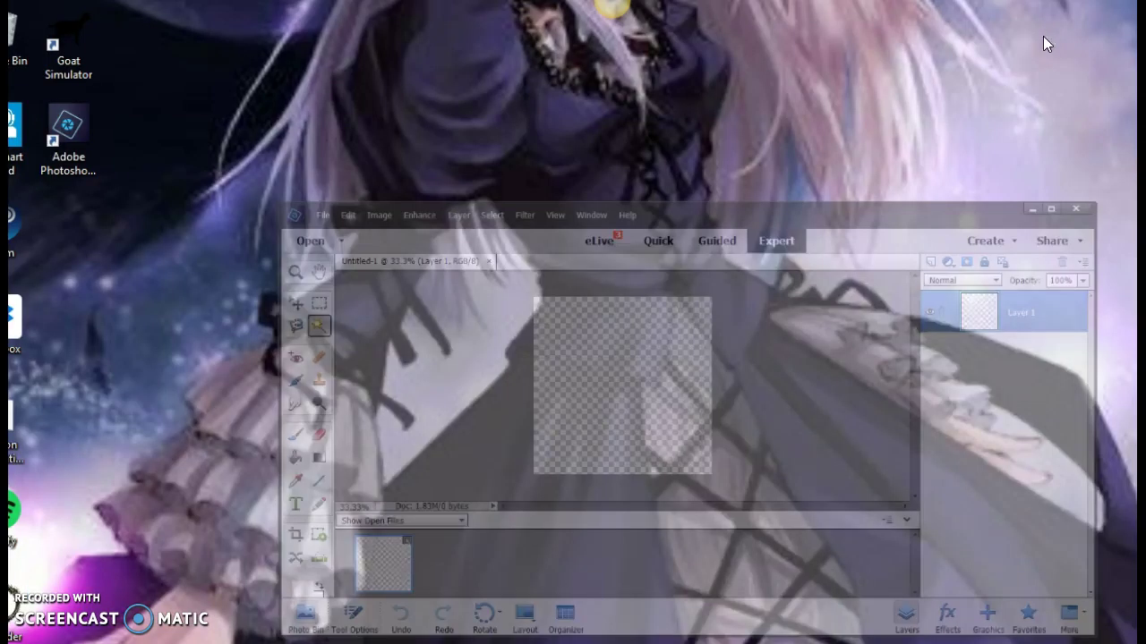
{"action": "mouse_move", "coordinate": [724, 606]}
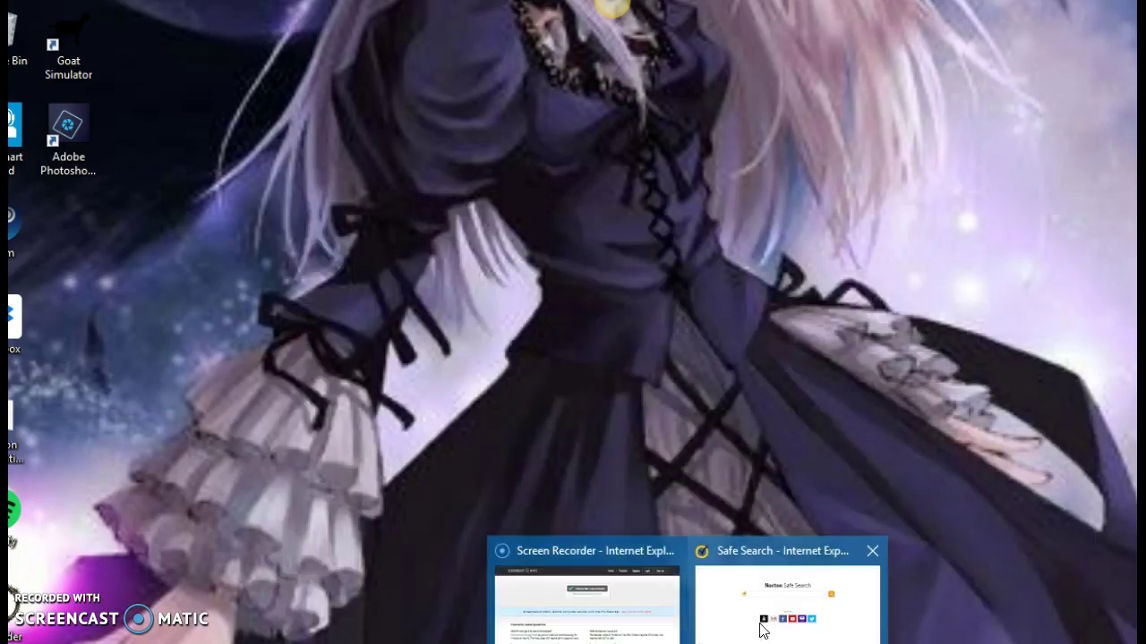
{"action": "left_click", "coordinate": [780, 546]}
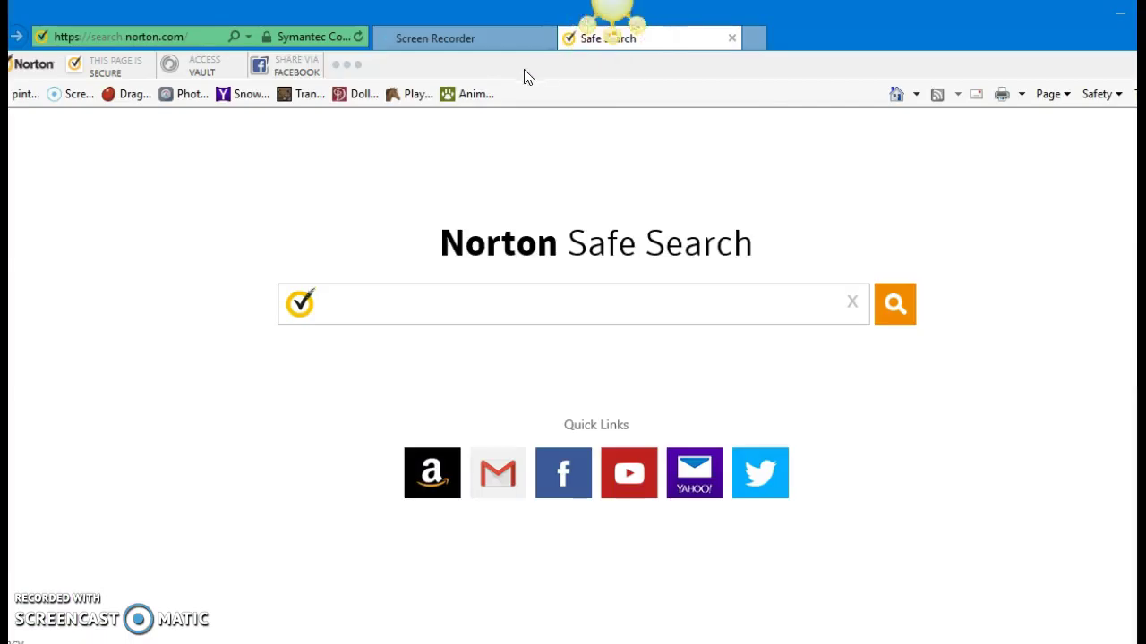
{"action": "left_click", "coordinate": [244, 96]}
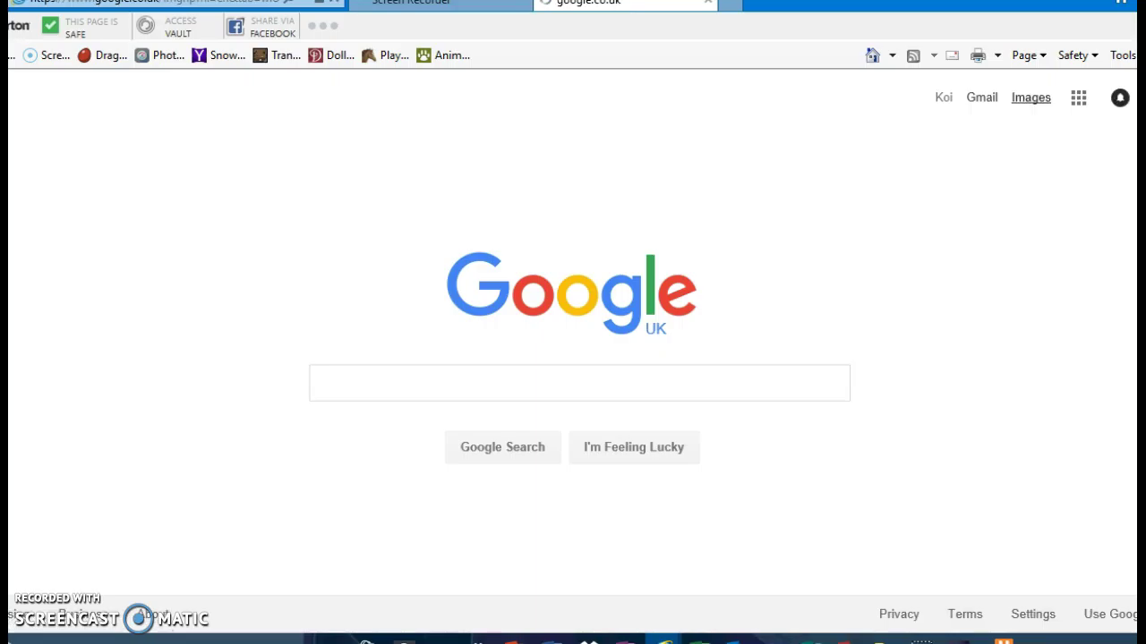
{"action": "left_click", "coordinate": [1030, 97]}
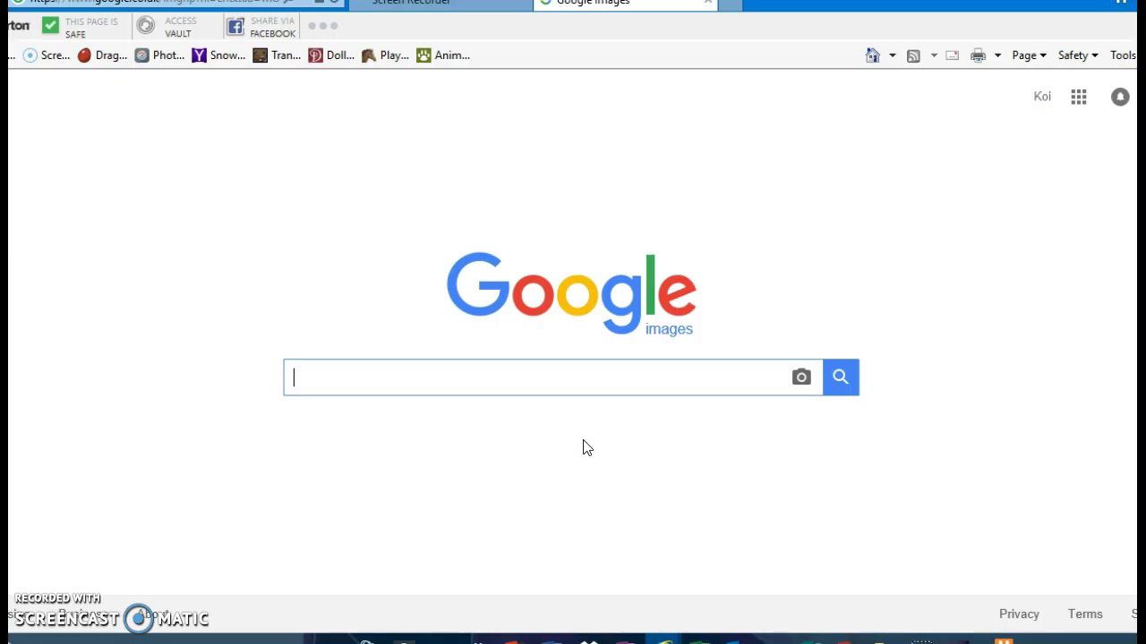
Search Google Images for "striped tumblr backgrounds".
{"action": "type", "text": "st"}
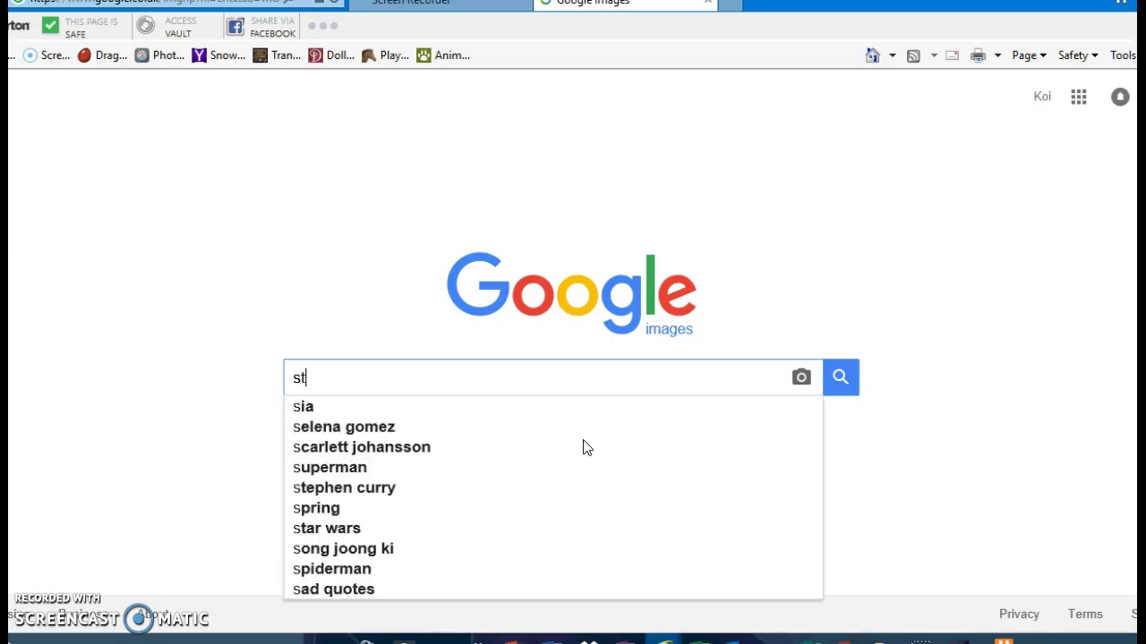
{"action": "type", "text": "riped"}
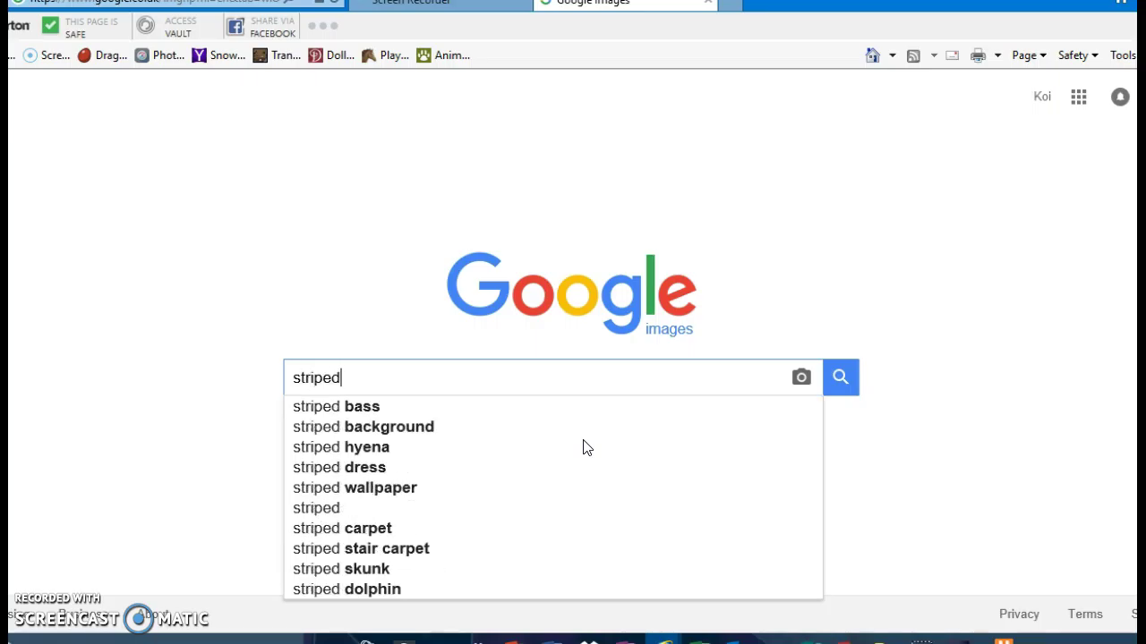
{"action": "type", "text": " tumblr"}
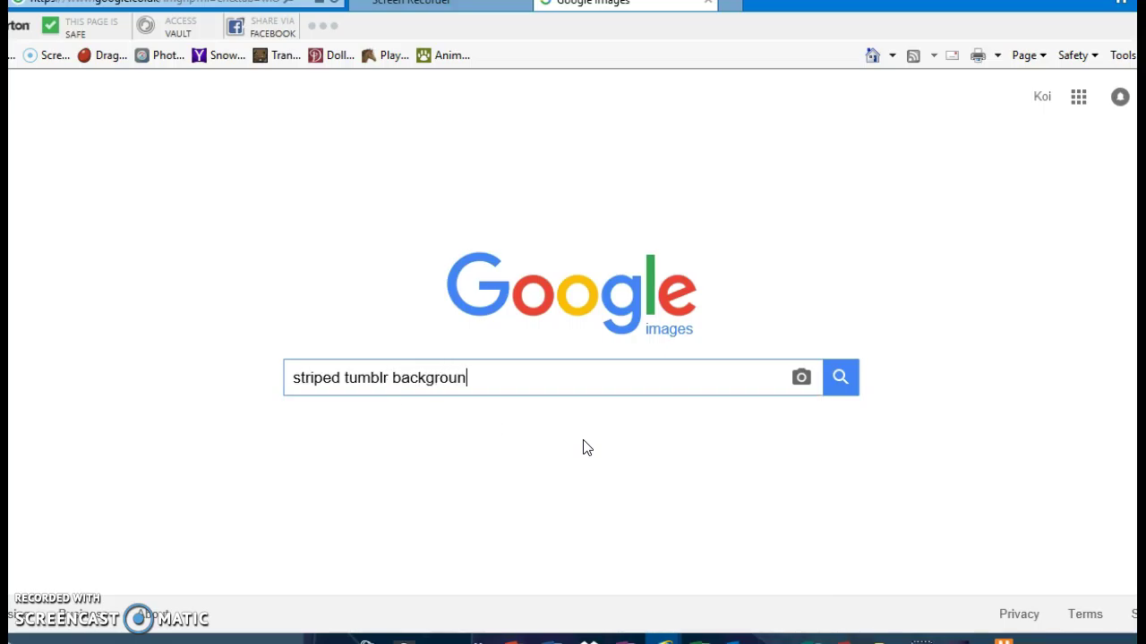
{"action": "type", "text": "backgrounds"}
{"action": "key", "text": "Return"}
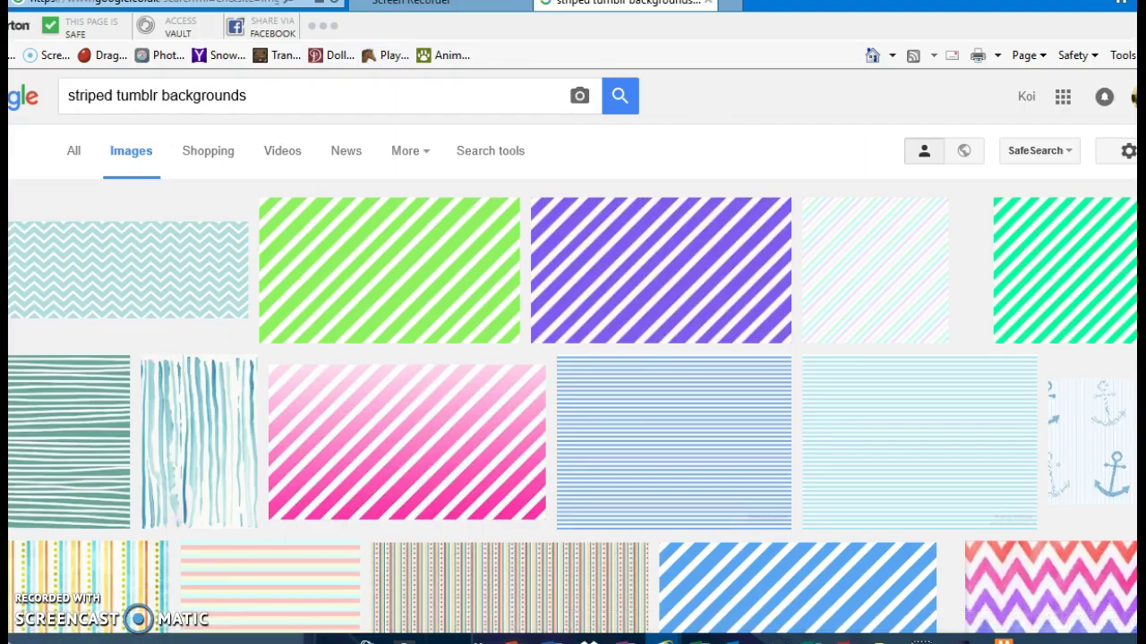
Find the watermelon-slice pattern among the image results, open its preview and copy the picture.
{"action": "scroll", "coordinate": [757, 345], "scroll_direction": "down", "scroll_amount": 5}
{"action": "left_click", "coordinate": [757, 346]}
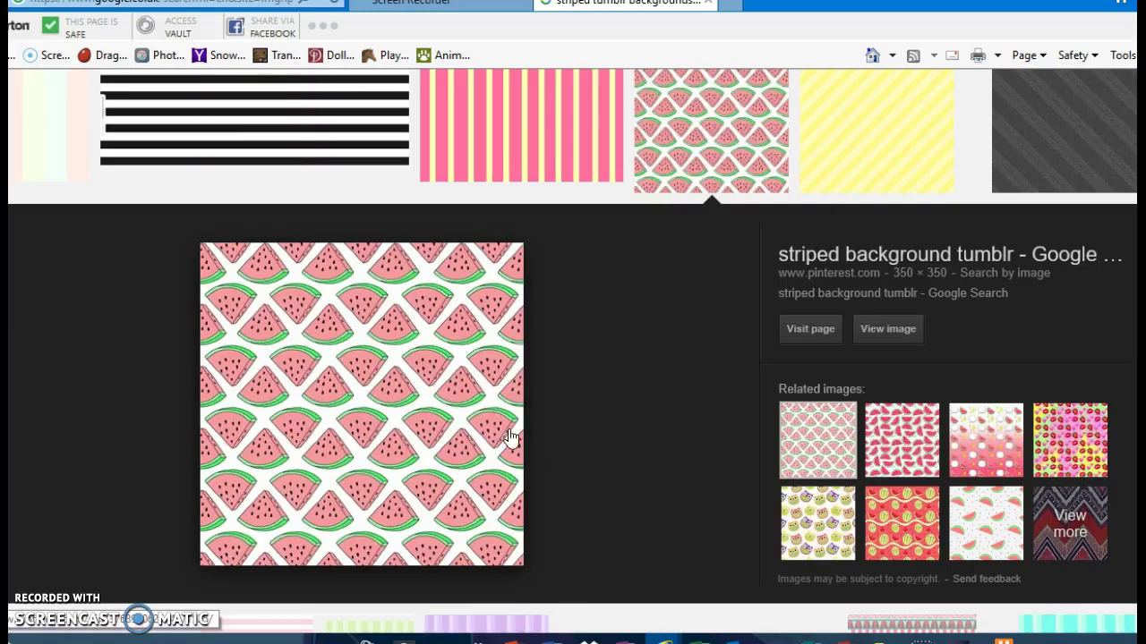
{"action": "right_click", "coordinate": [457, 358]}
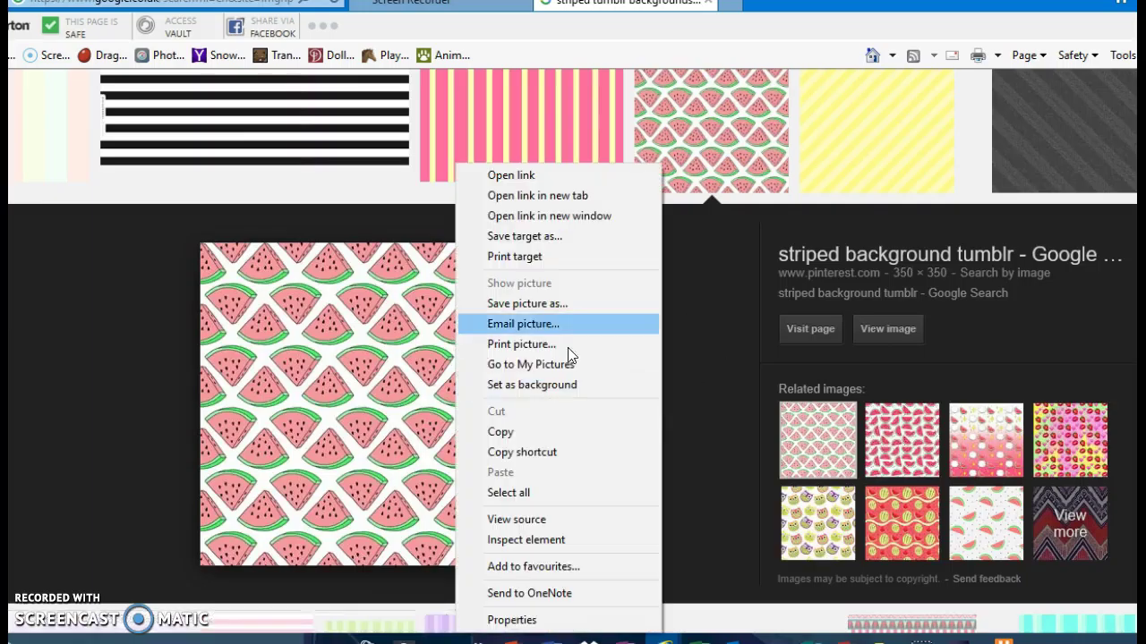
{"action": "left_click", "coordinate": [541, 433]}
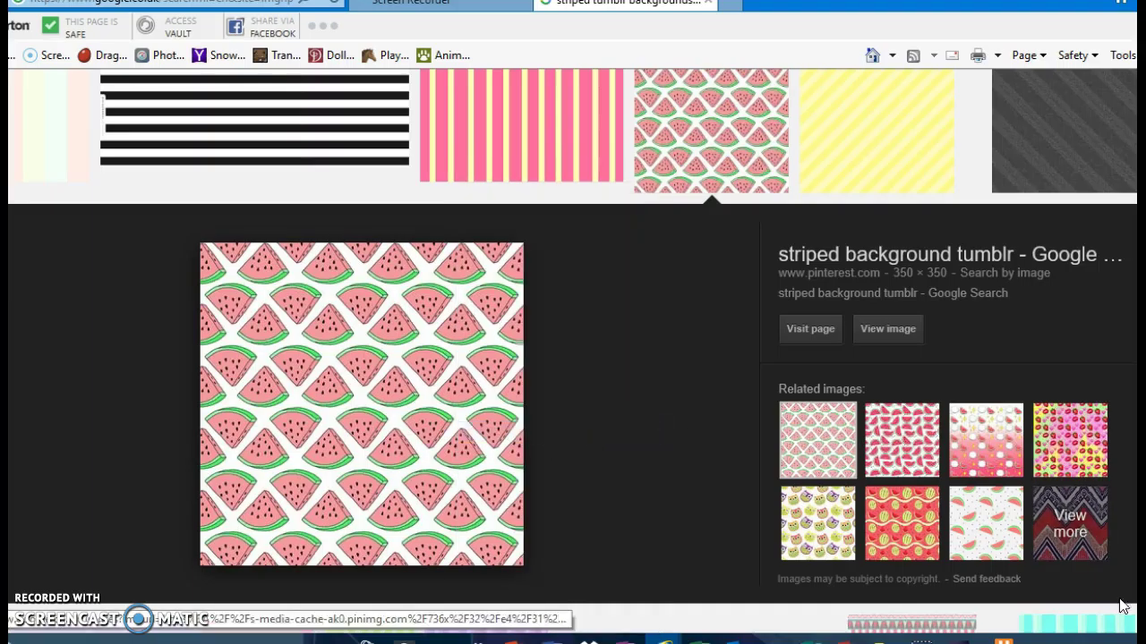
Switch to Photoshop Elements and paste the copied watermelon pattern into the blank canvas.
{"action": "mouse_move", "coordinate": [958, 637]}
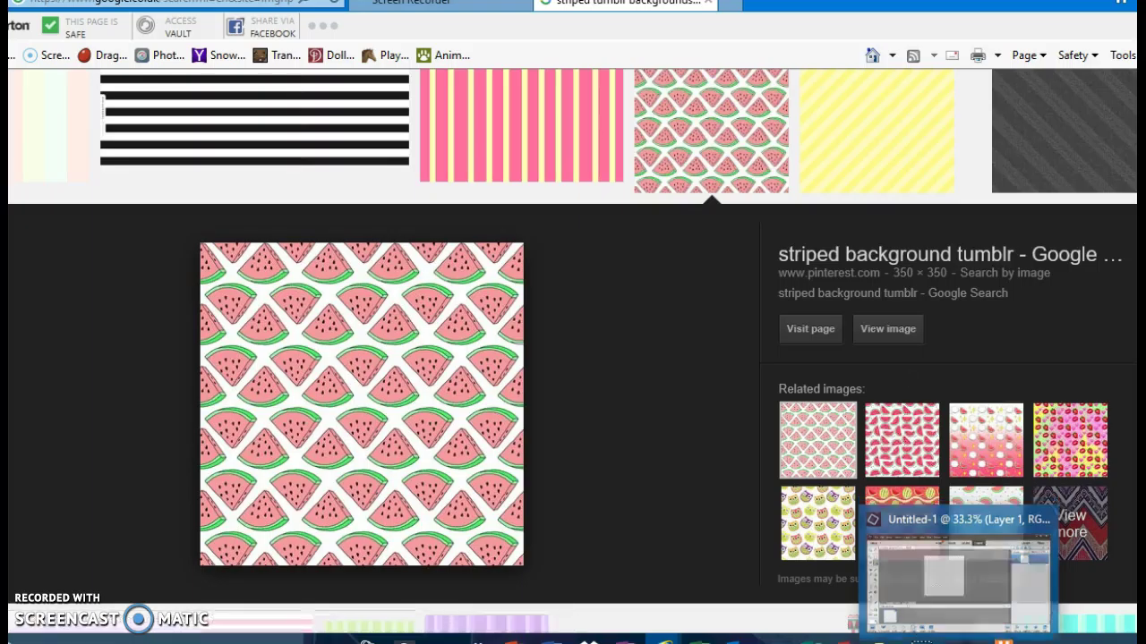
{"action": "key", "text": "alt+Tab"}
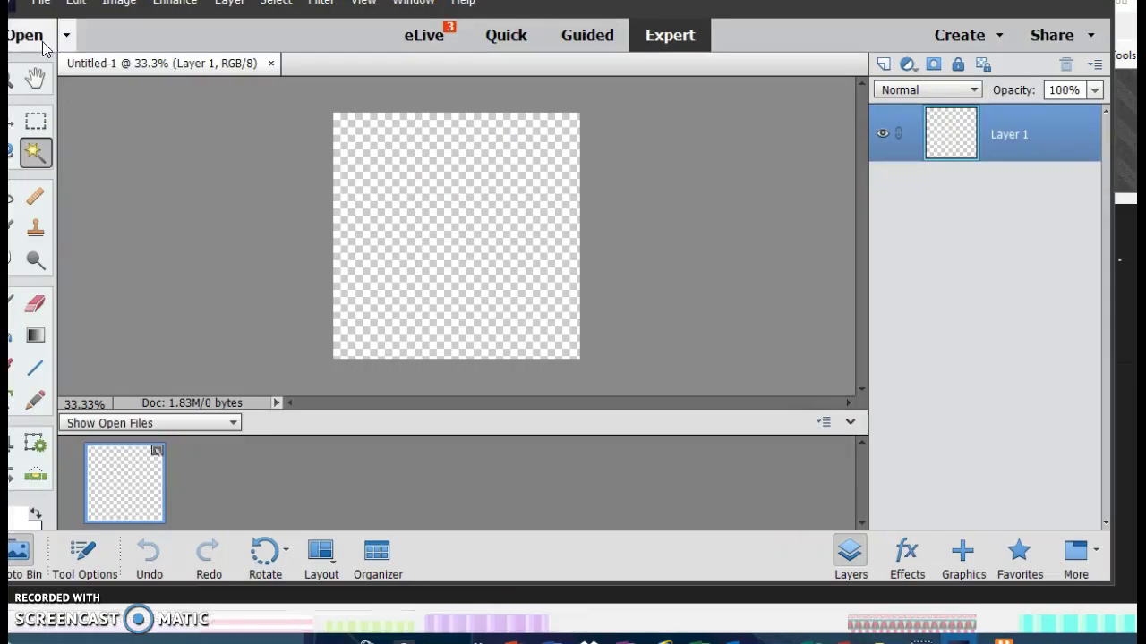
{"action": "left_click", "coordinate": [41, 2]}
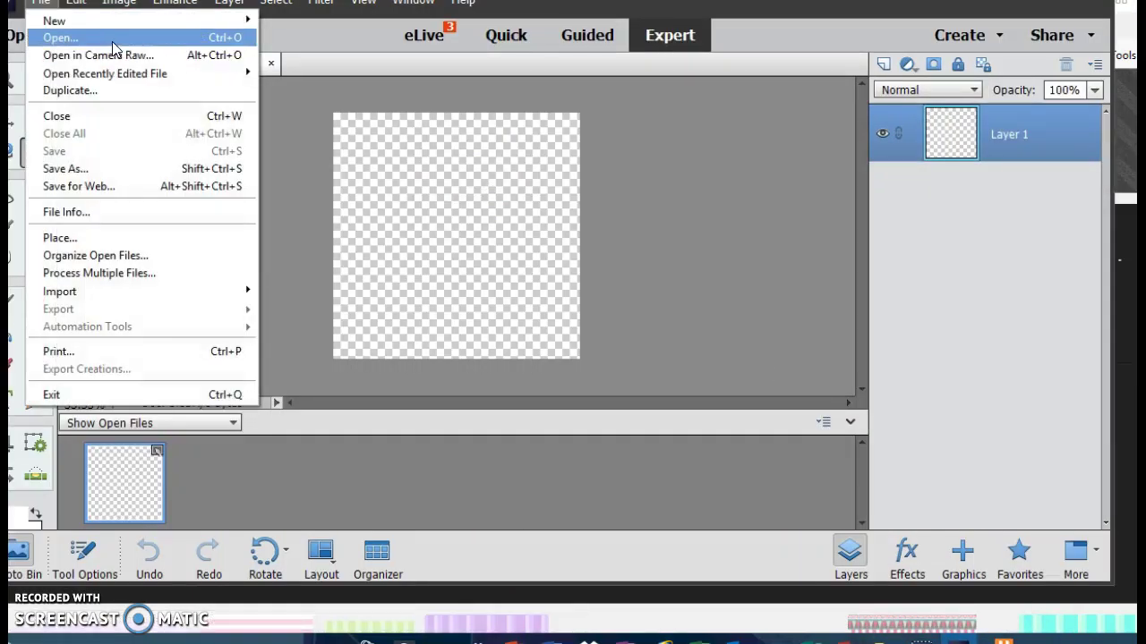
{"action": "mouse_move", "coordinate": [76, 3]}
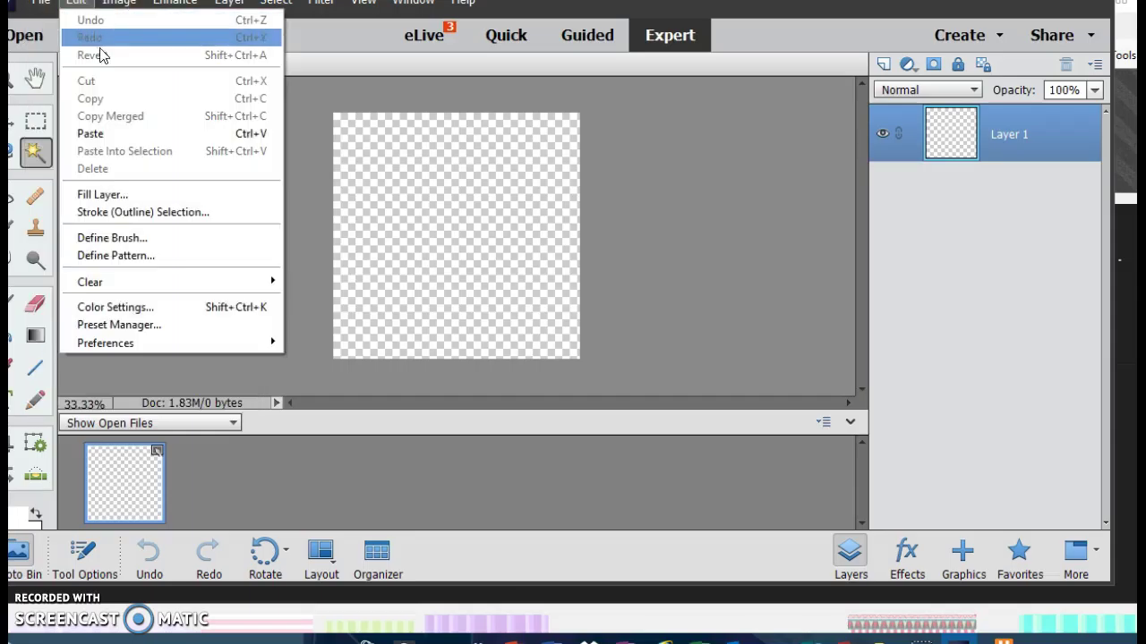
{"action": "left_click", "coordinate": [107, 135]}
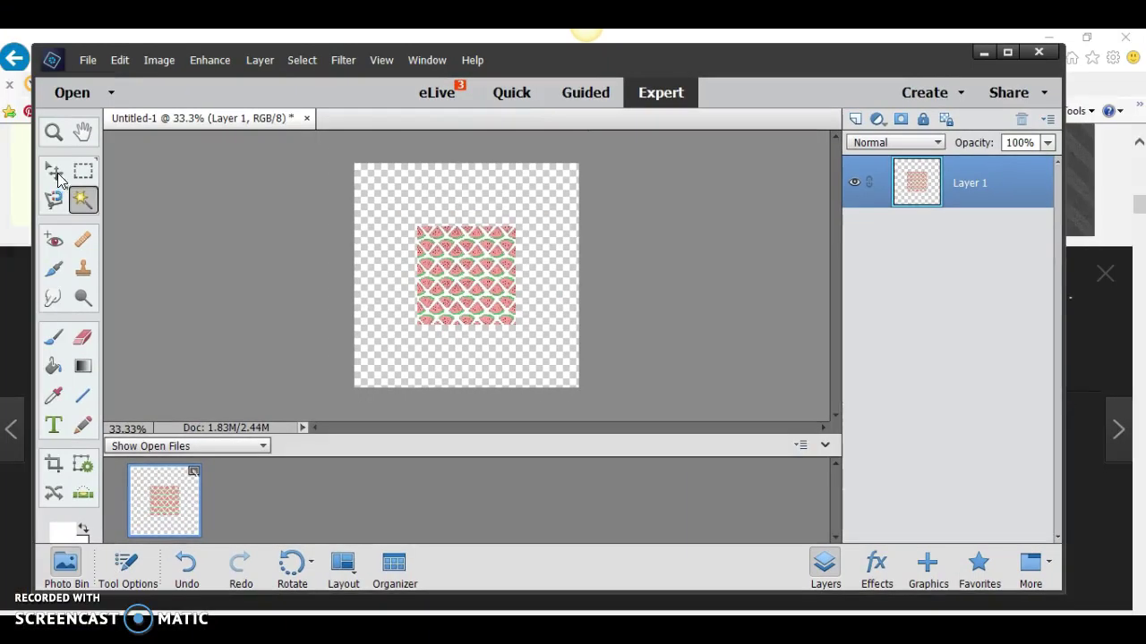
Enlarge the pasted watermelon pattern to about 266% with the Move tool so it covers the whole canvas, and deselect its layer.
{"action": "key", "text": "v"}
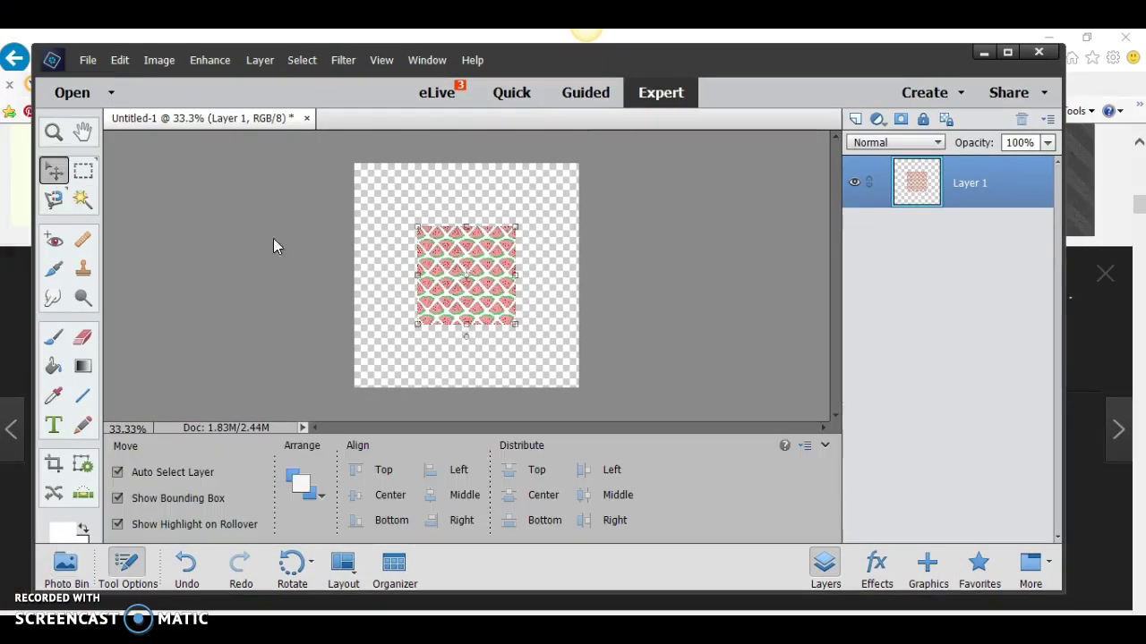
{"action": "left_click_drag", "start_coordinate": [517, 328], "coordinate": [617, 414]}
{"action": "left_click_drag", "start_coordinate": [414, 225], "coordinate": [335, 162]}
{"action": "left_click_drag", "start_coordinate": [528, 290], "coordinate": [519, 288]}
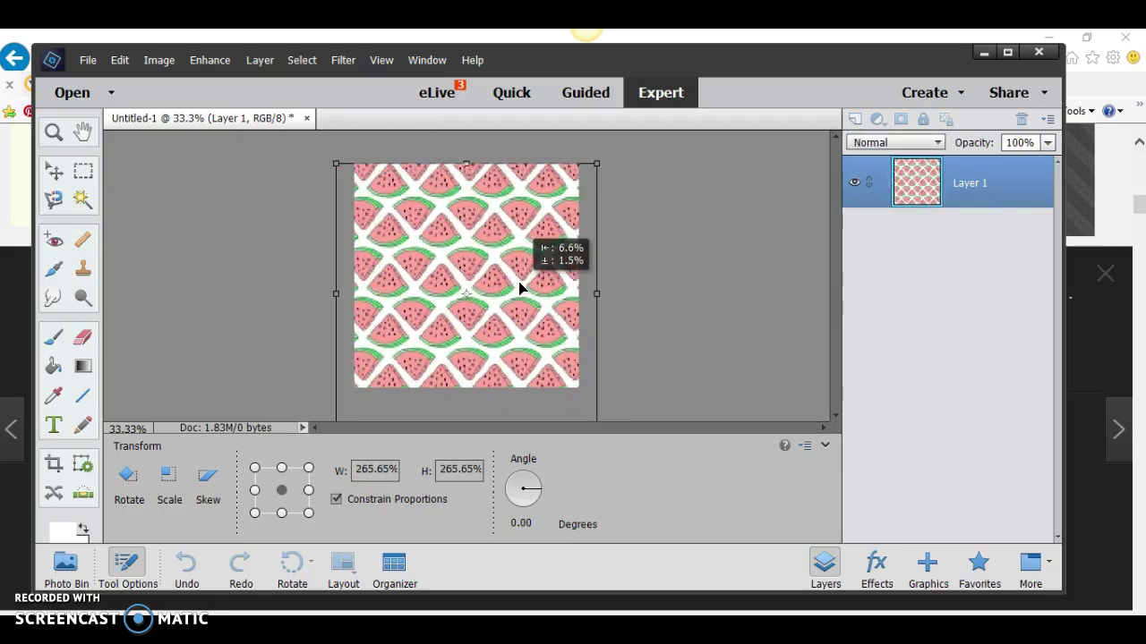
{"action": "left_click", "coordinate": [536, 410]}
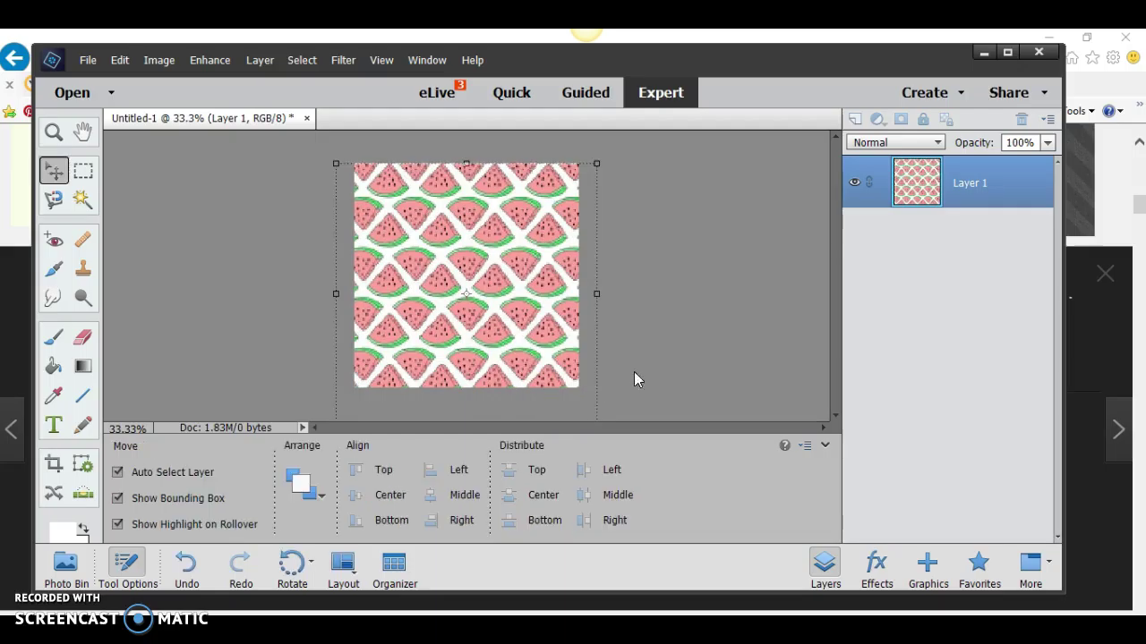
{"action": "left_click", "coordinate": [746, 304]}
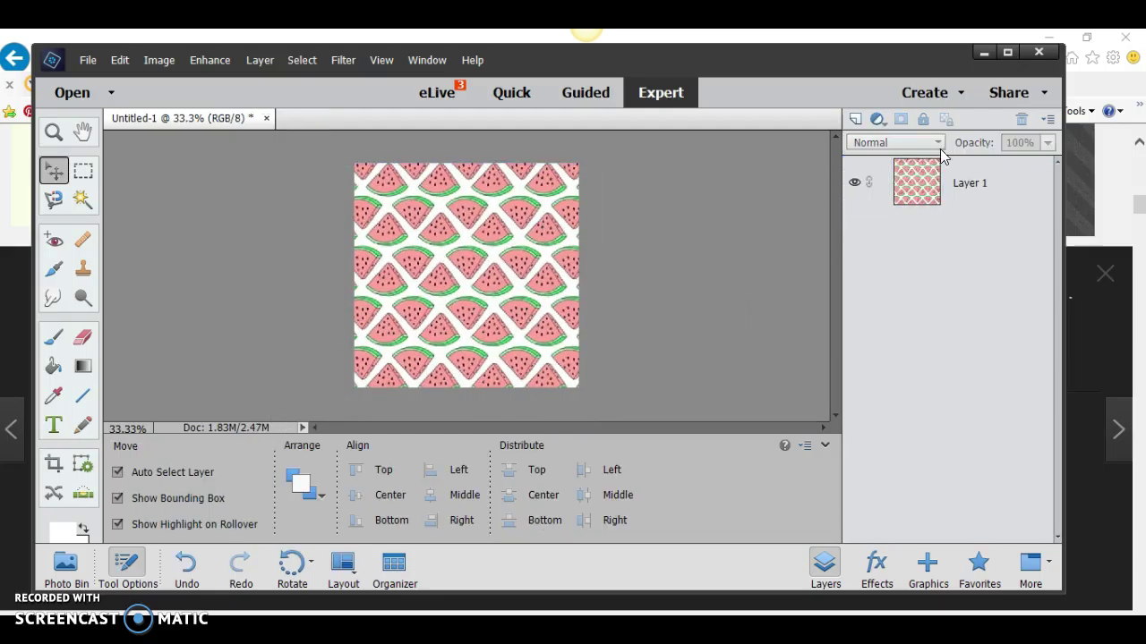
Switch to the browser, open the Animal Jam site and enter the game, moving the character through Coral Canyons.
{"action": "left_click", "coordinate": [983, 52]}
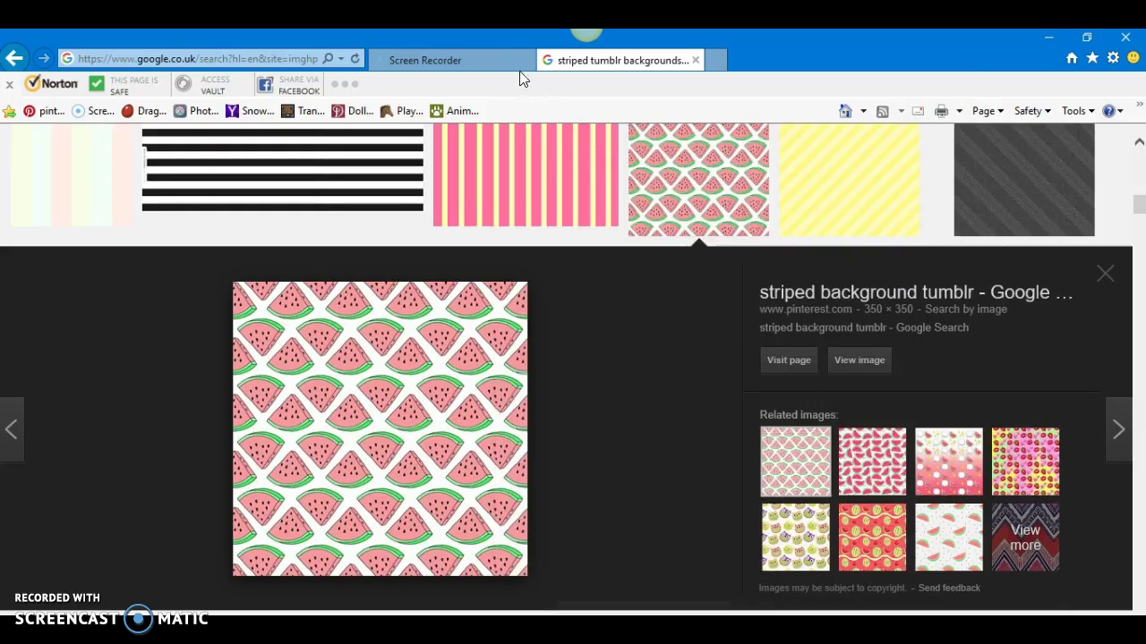
{"action": "left_click", "coordinate": [455, 109]}
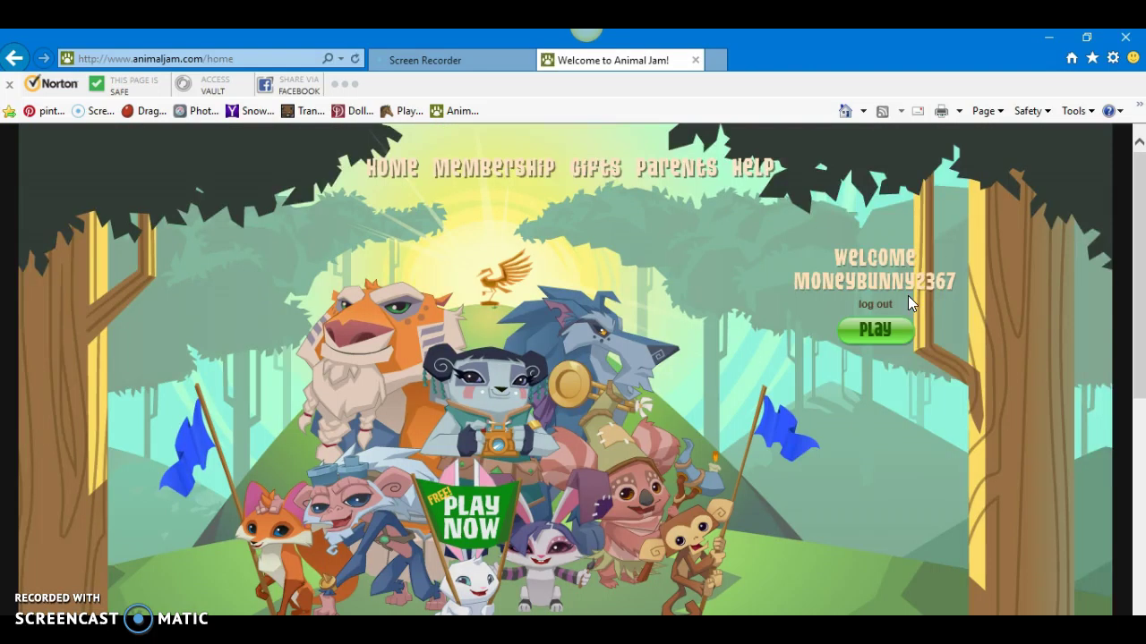
{"action": "left_click", "coordinate": [861, 330]}
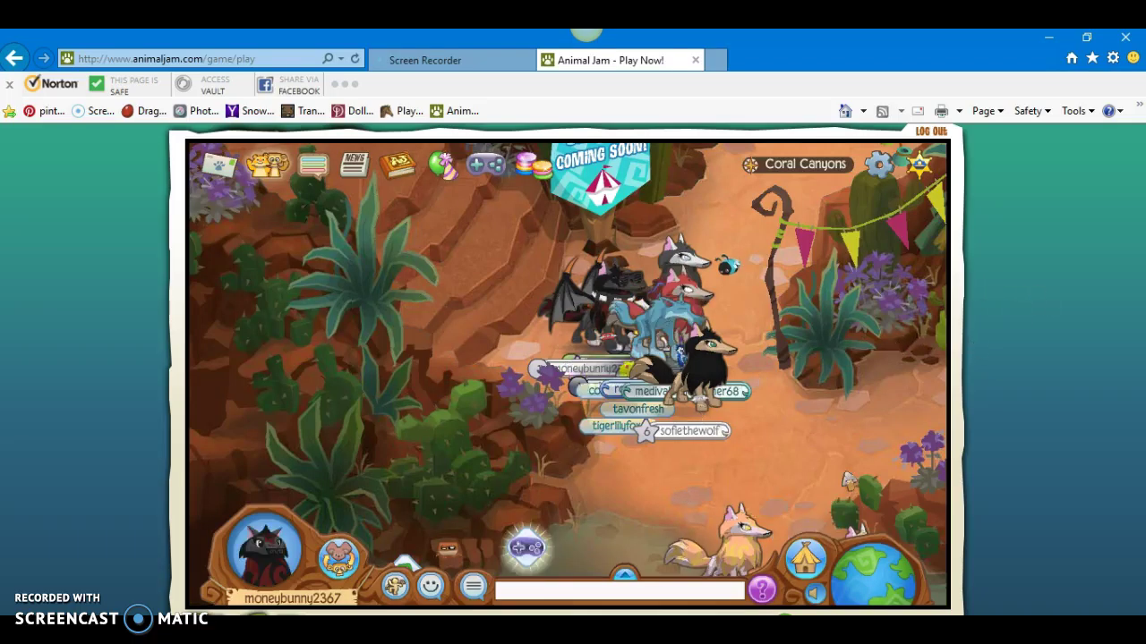
{"action": "left_click", "coordinate": [848, 481]}
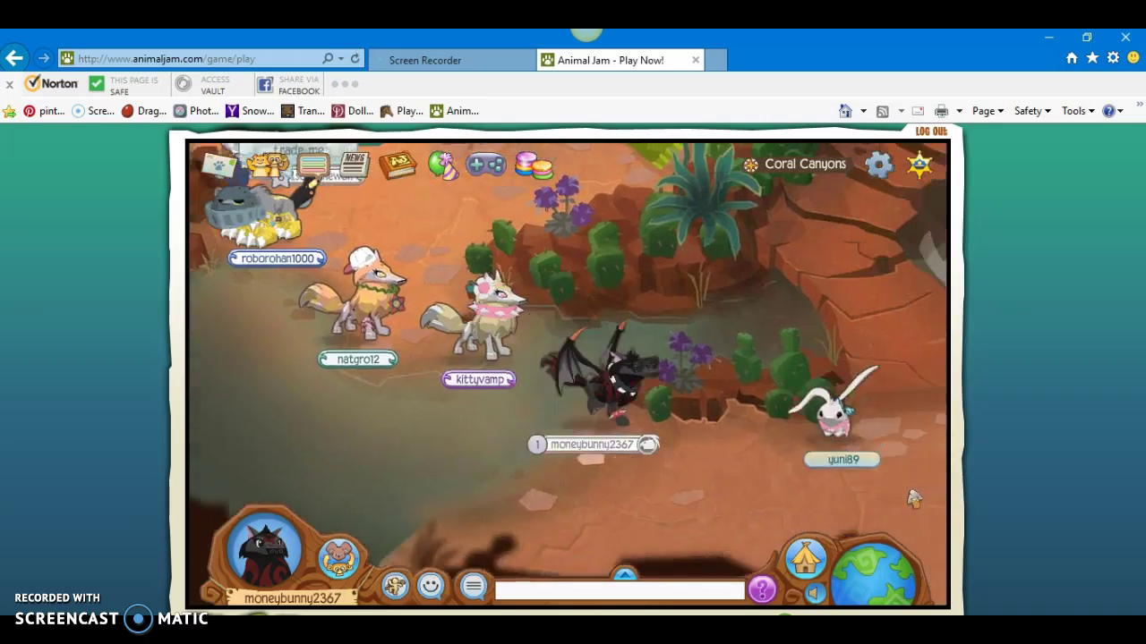
Open the game settings and change the game world from the list of all worlds to Ganges.
{"action": "left_click", "coordinate": [882, 175]}
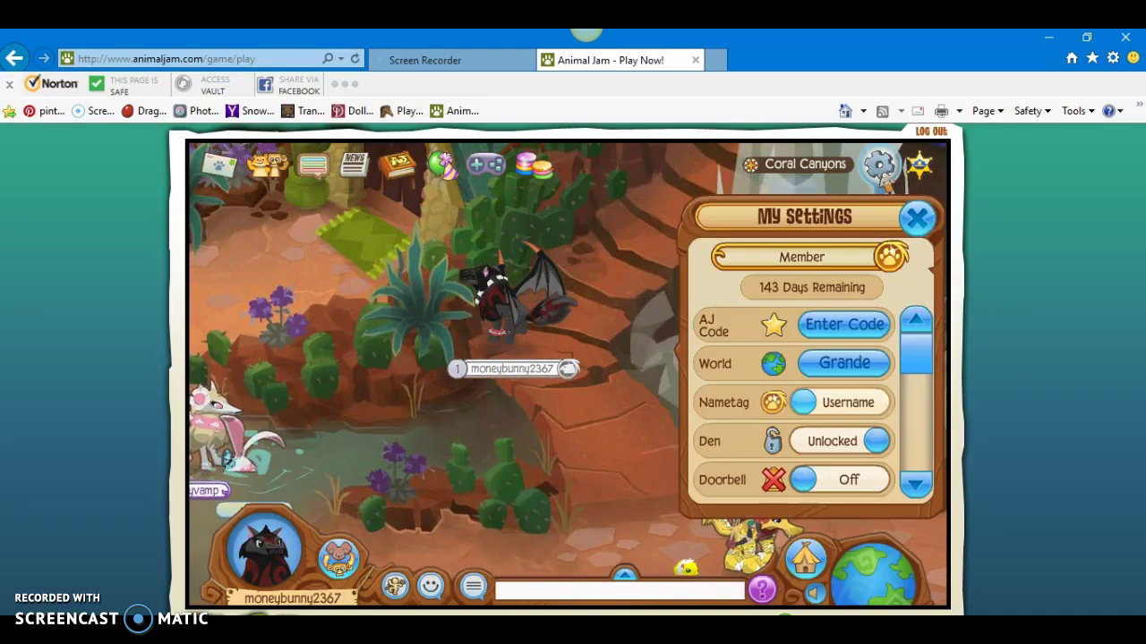
{"action": "left_click", "coordinate": [848, 367]}
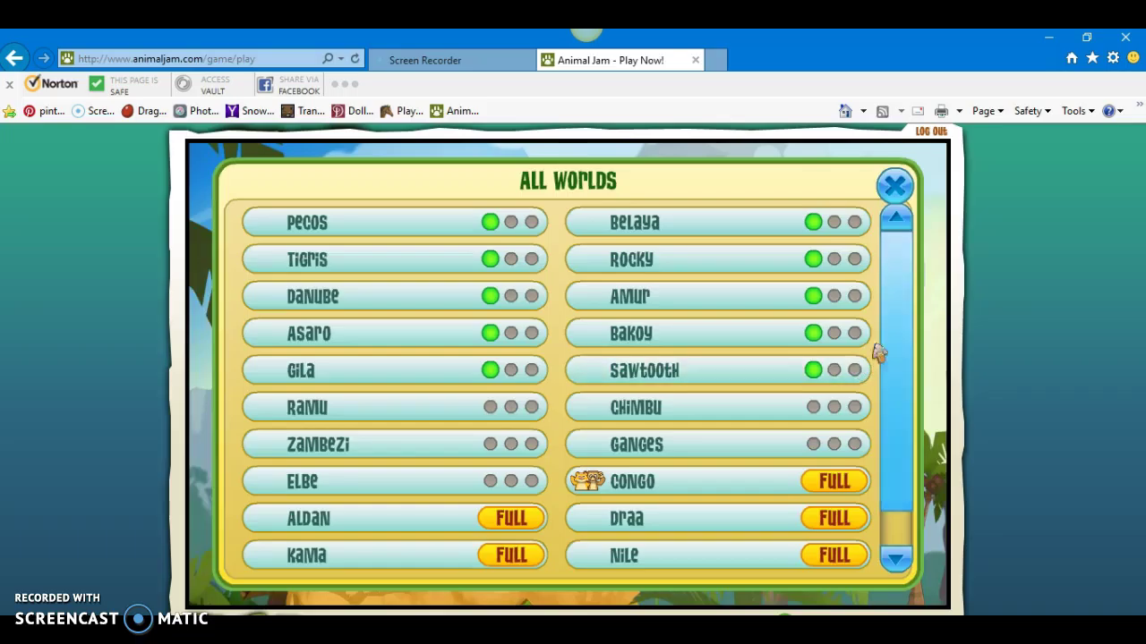
{"action": "left_click", "coordinate": [755, 452]}
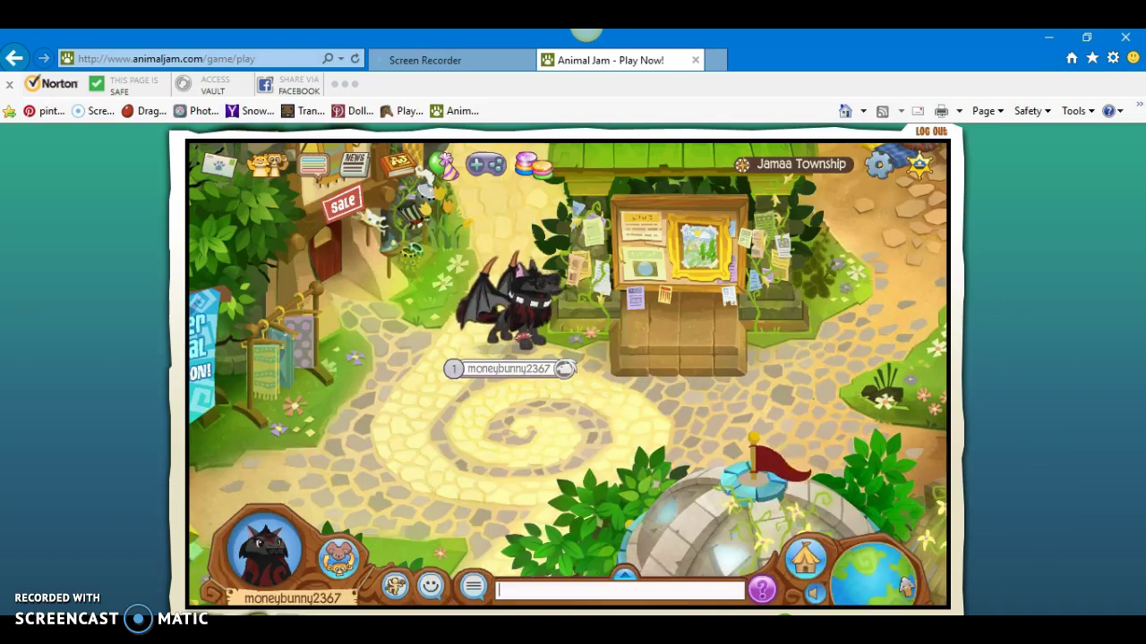
Travel to Mt. Shiveer on the world map and move the character onto the frozen lake.
{"action": "left_click", "coordinate": [875, 571]}
{"action": "left_click", "coordinate": [440, 268]}
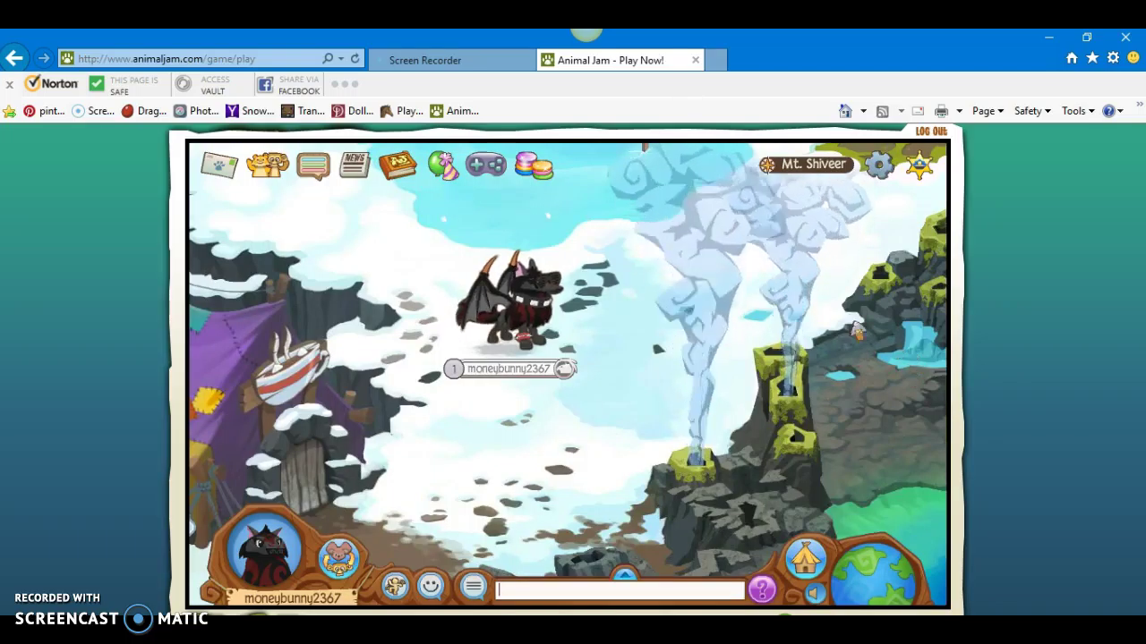
{"action": "left_click", "coordinate": [531, 218]}
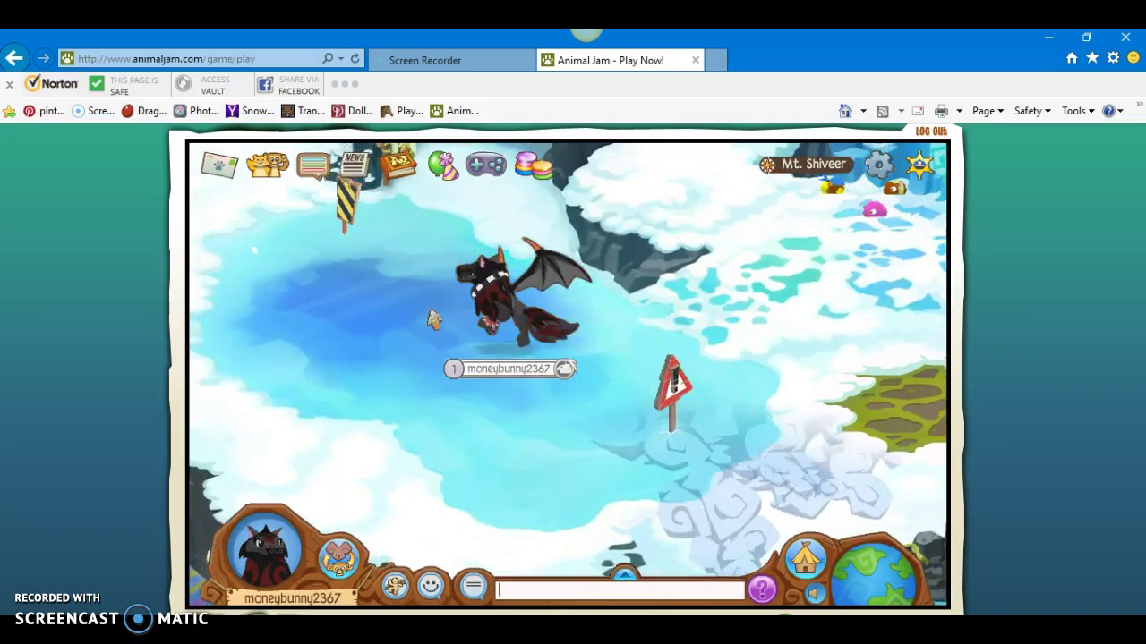
{"action": "left_click", "coordinate": [529, 427]}
{"action": "left_click", "coordinate": [485, 362]}
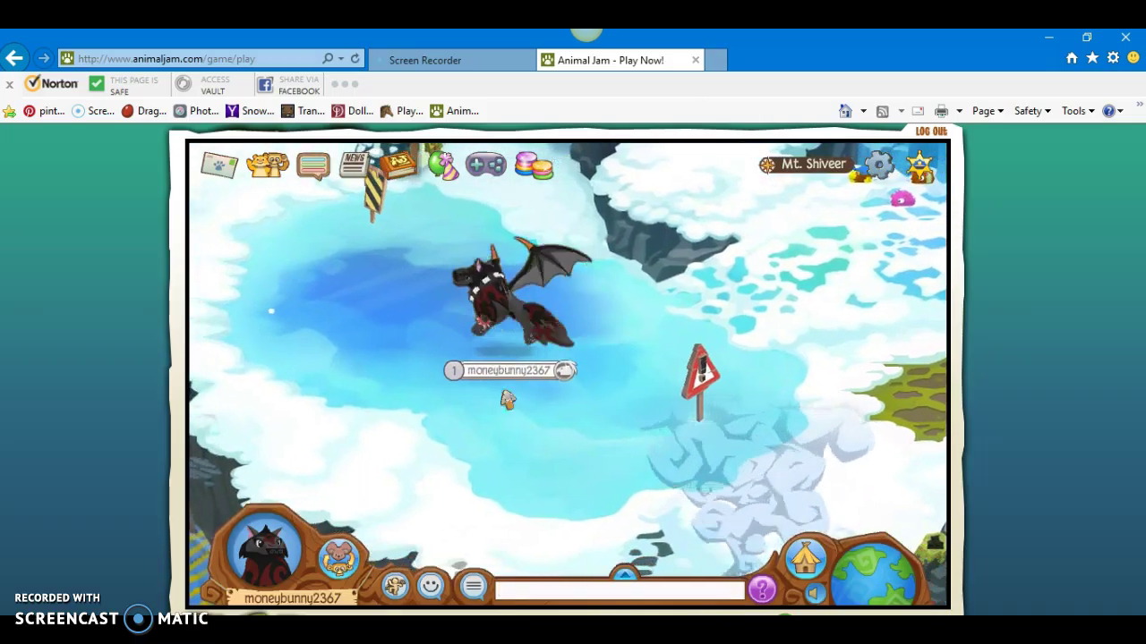
Make the character perform the Dance, Play and Hop actions on the frozen lake.
{"action": "left_click", "coordinate": [403, 595]}
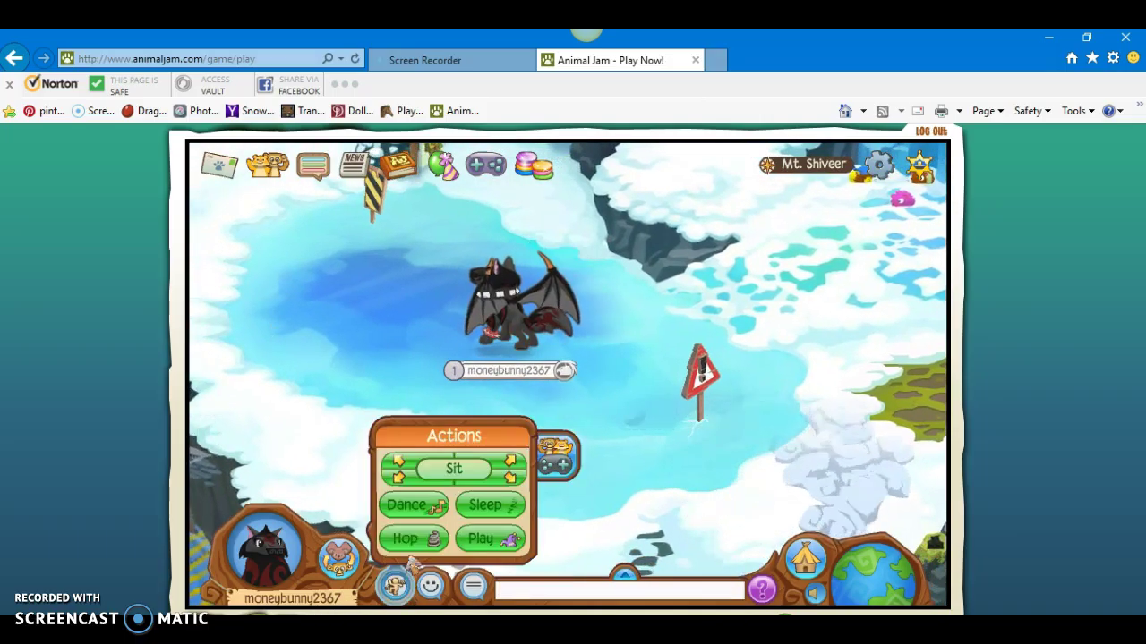
{"action": "left_click", "coordinate": [427, 512]}
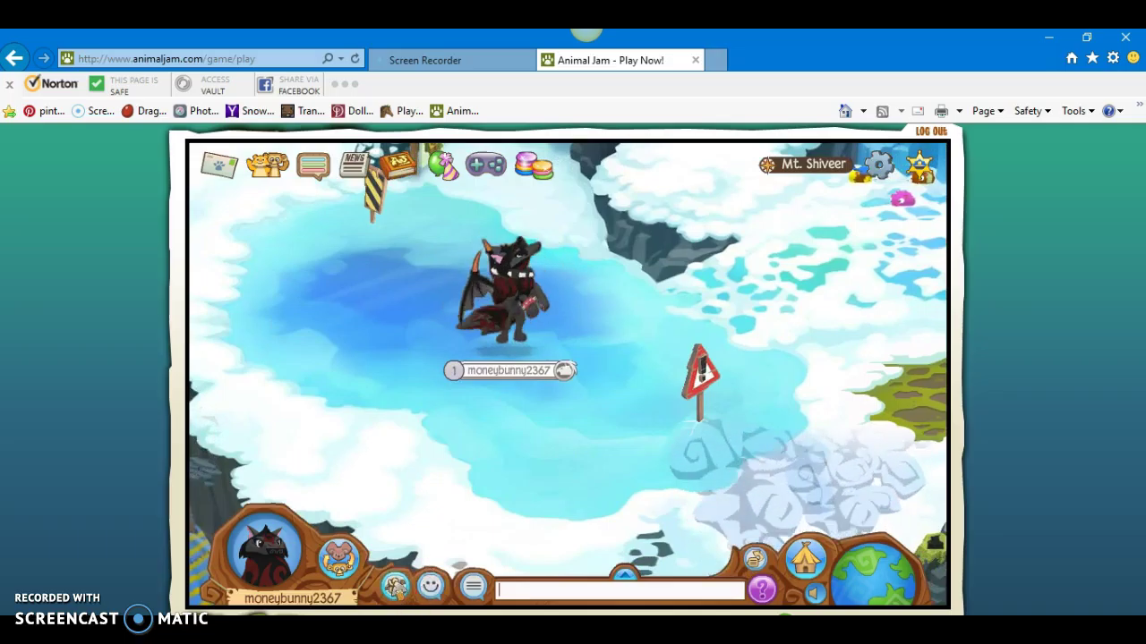
{"action": "left_click", "coordinate": [394, 586]}
{"action": "left_click", "coordinate": [481, 540]}
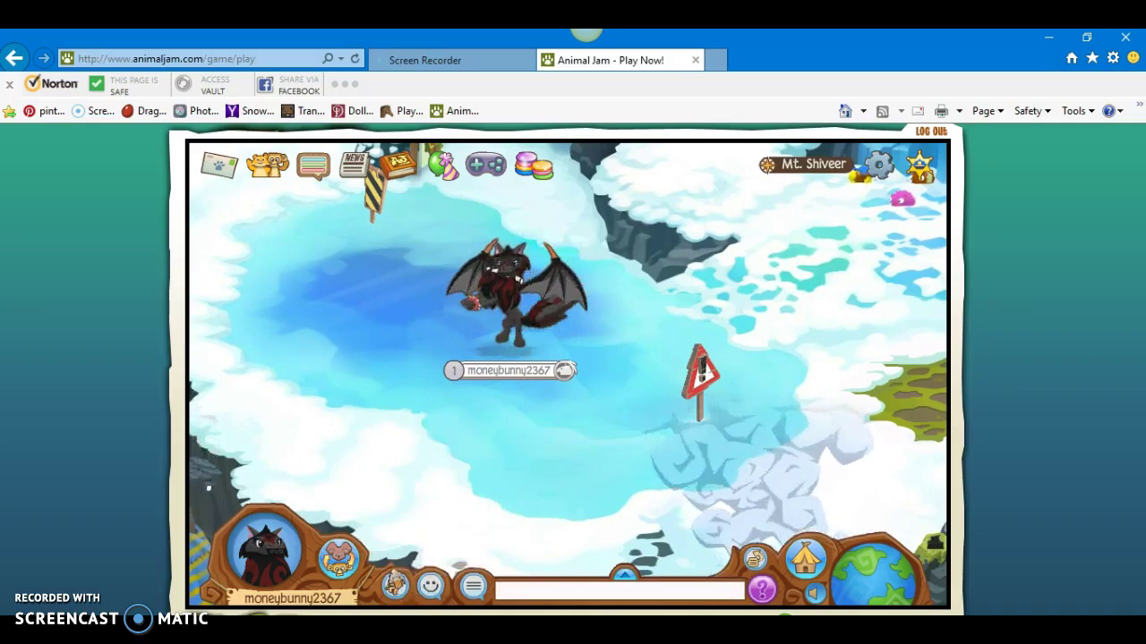
{"action": "left_click", "coordinate": [403, 590]}
{"action": "left_click", "coordinate": [414, 539]}
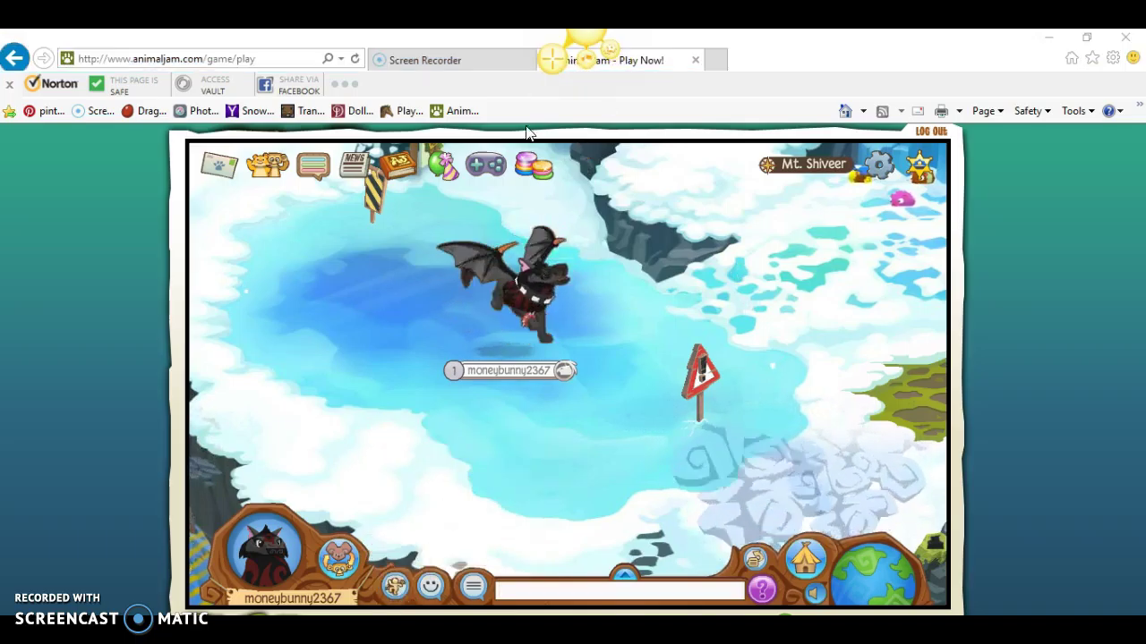
Capture a rectangular region around the character in its mid-air hop pose as an image with Snagit.
{"action": "left_click", "coordinate": [560, 60]}
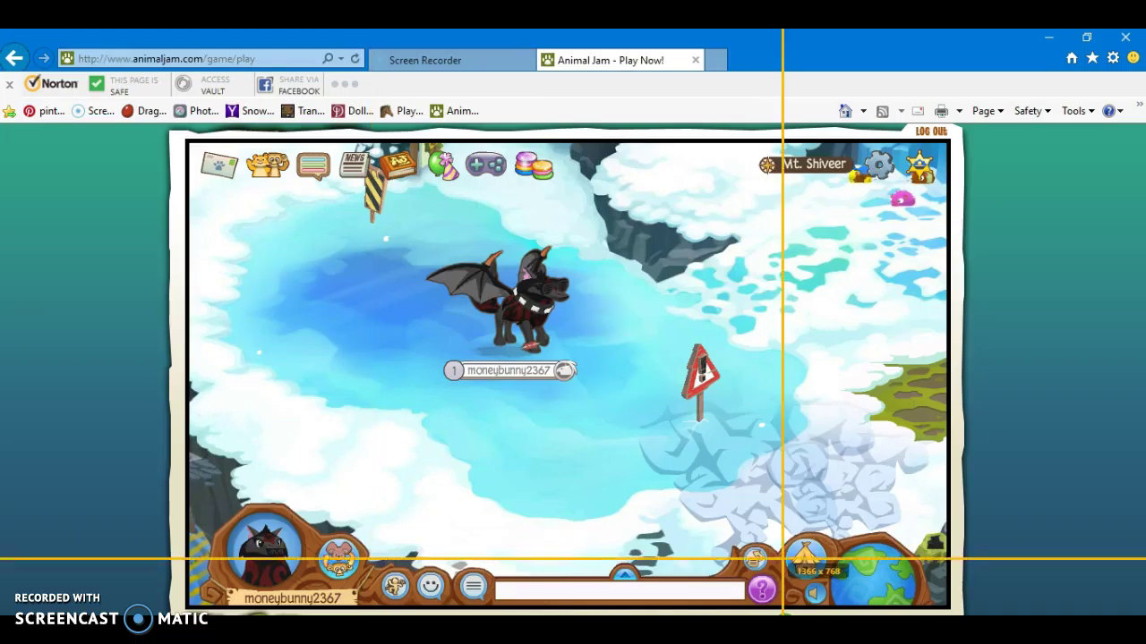
{"action": "left_click", "coordinate": [447, 381]}
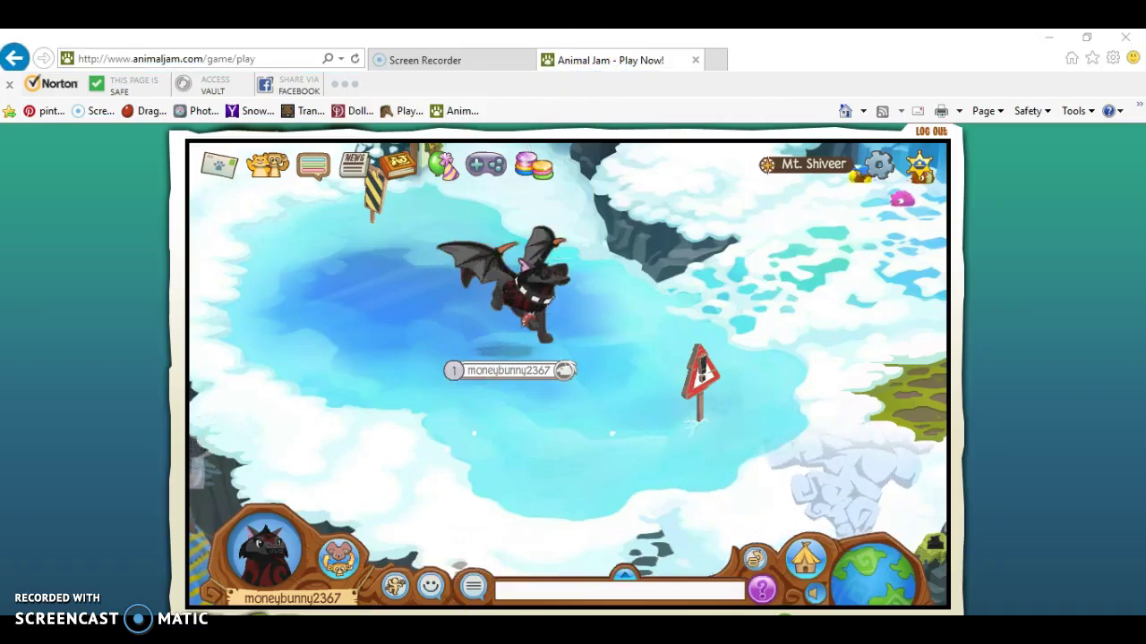
{"action": "left_click", "coordinate": [481, 319]}
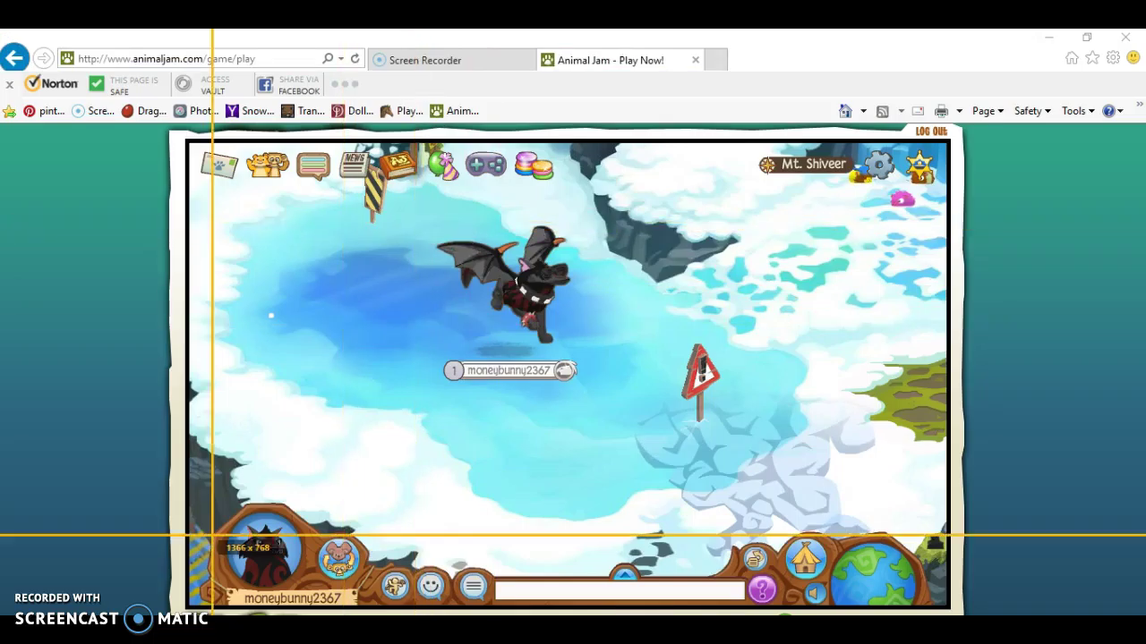
{"action": "left_click_drag", "start_coordinate": [417, 211], "coordinate": [600, 359]}
{"action": "left_click", "coordinate": [437, 388]}
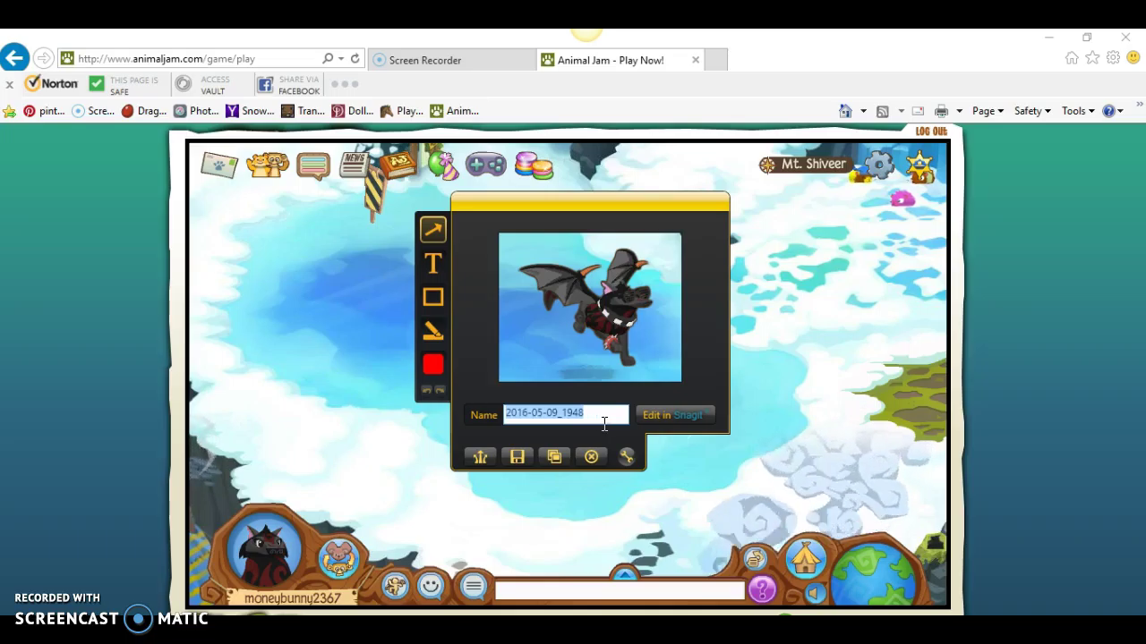
Name the capture avatar, save it as a PNG in the Pictures folder and close the capture window.
{"action": "key", "text": "BackSpace"}
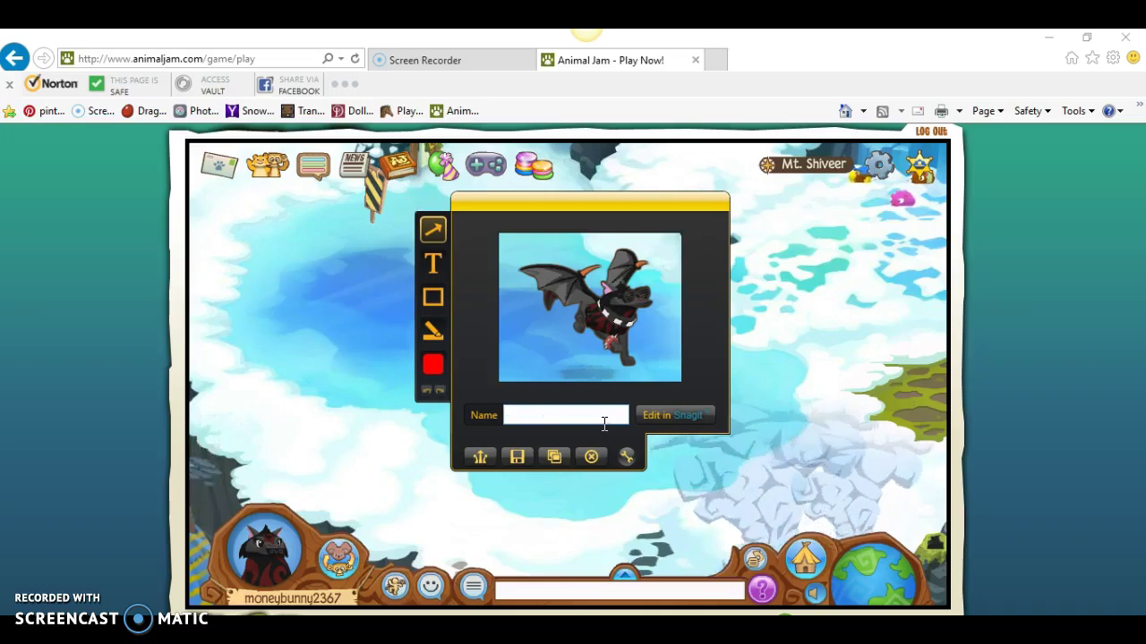
{"action": "type", "text": "avatar"}
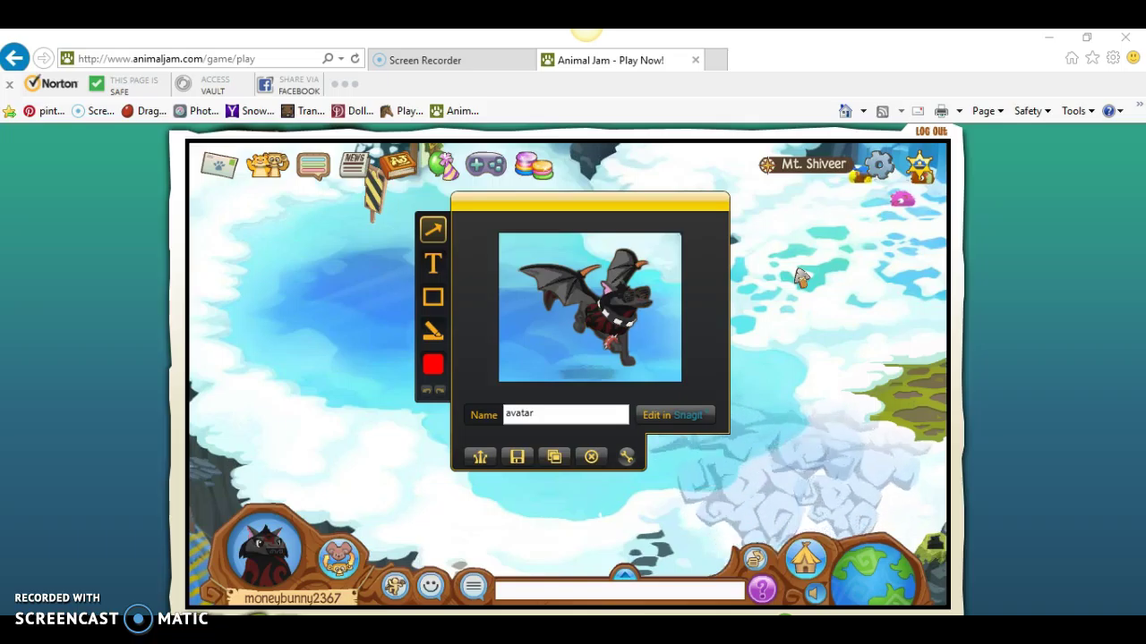
{"action": "key", "text": "ctrl+s"}
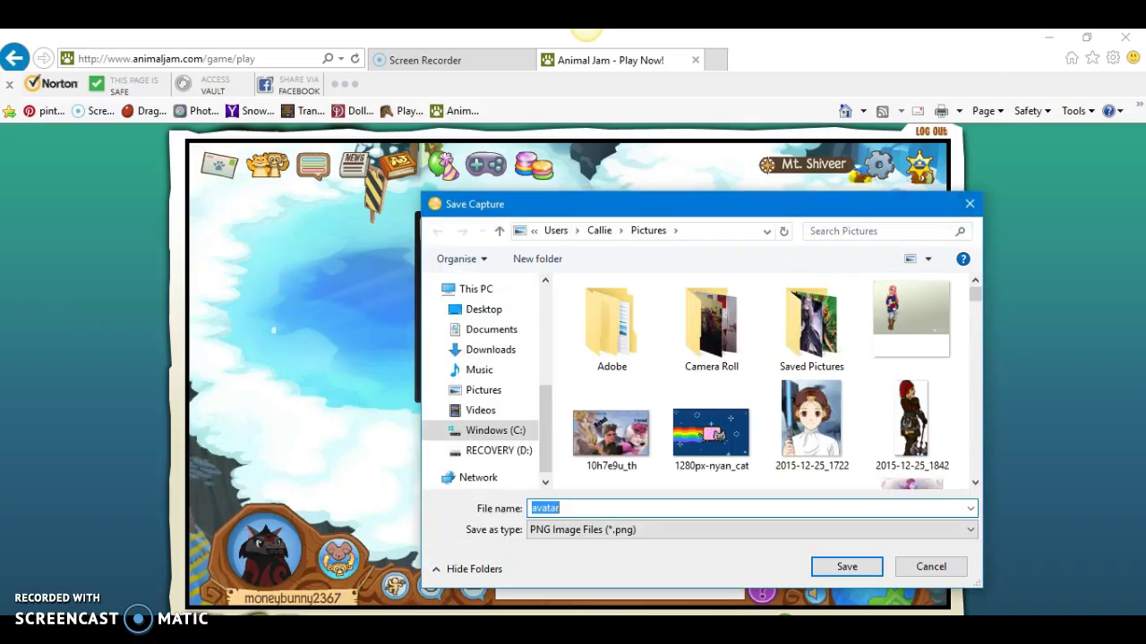
{"action": "left_click", "coordinate": [847, 569]}
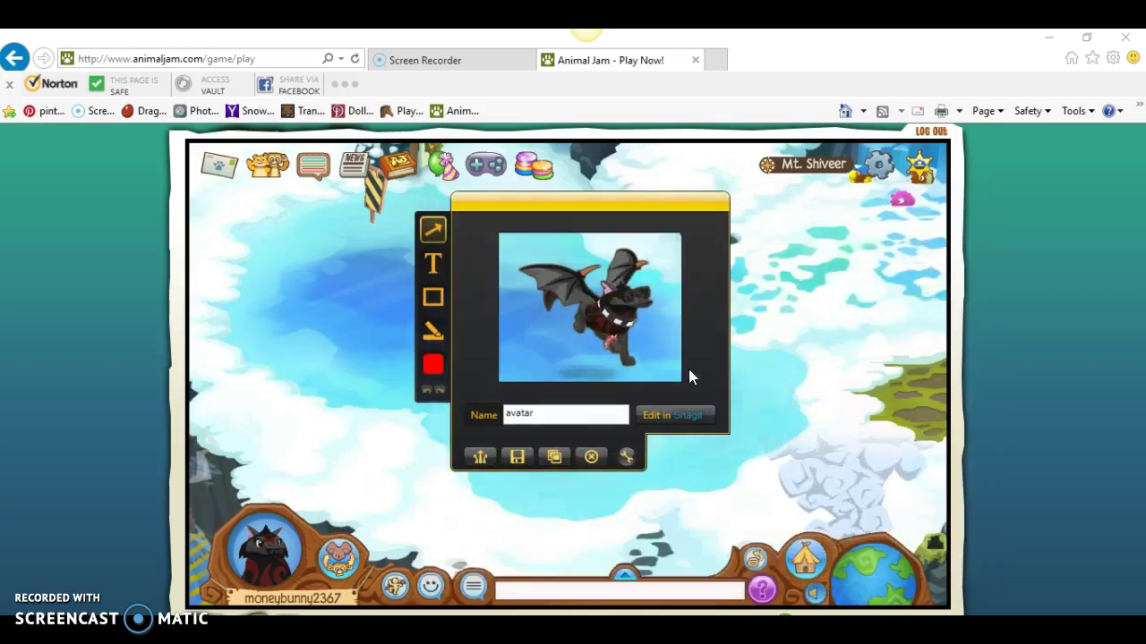
{"action": "left_click", "coordinate": [591, 458]}
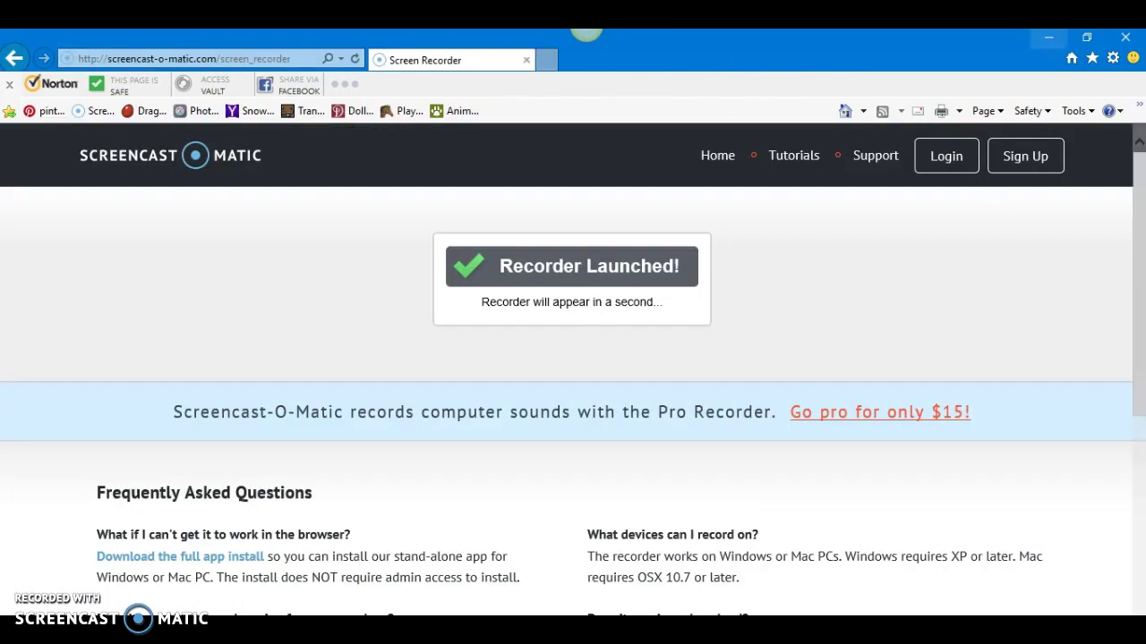
Switch to Photoshop Elements and open avatar.png from the Pictures folder.
{"action": "left_click", "coordinate": [1048, 38]}
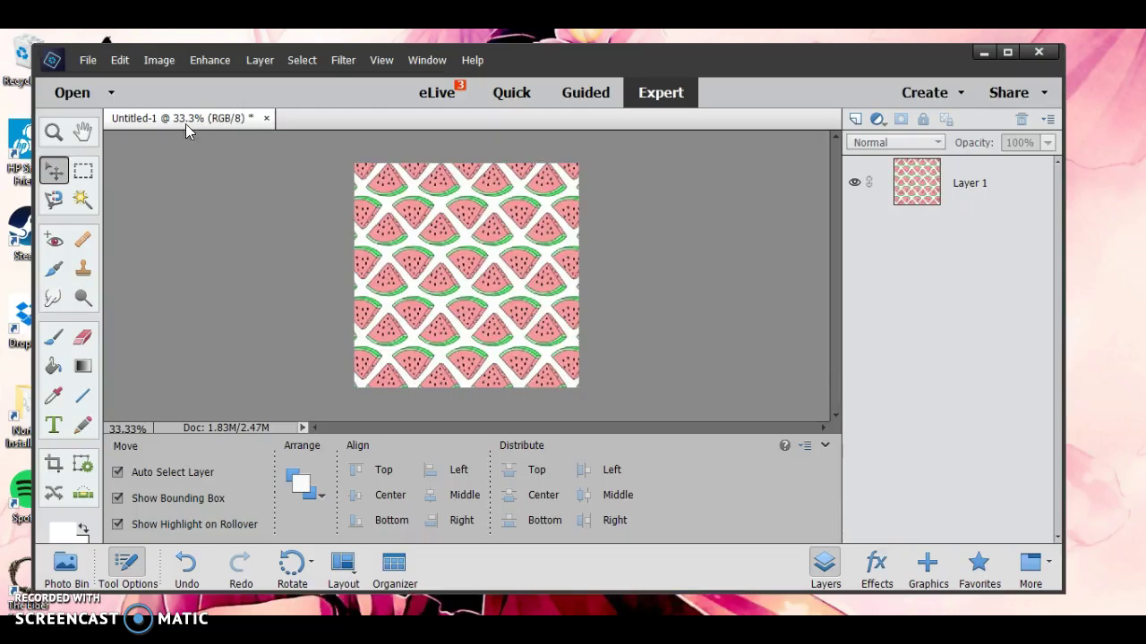
{"action": "left_click", "coordinate": [87, 59]}
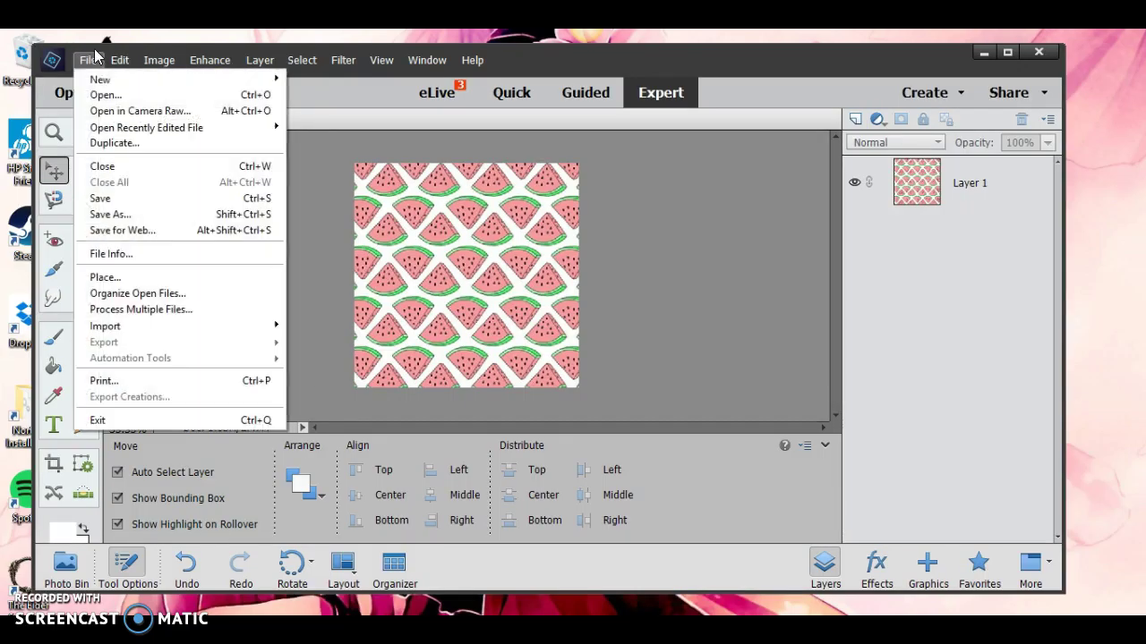
{"action": "left_click", "coordinate": [105, 94]}
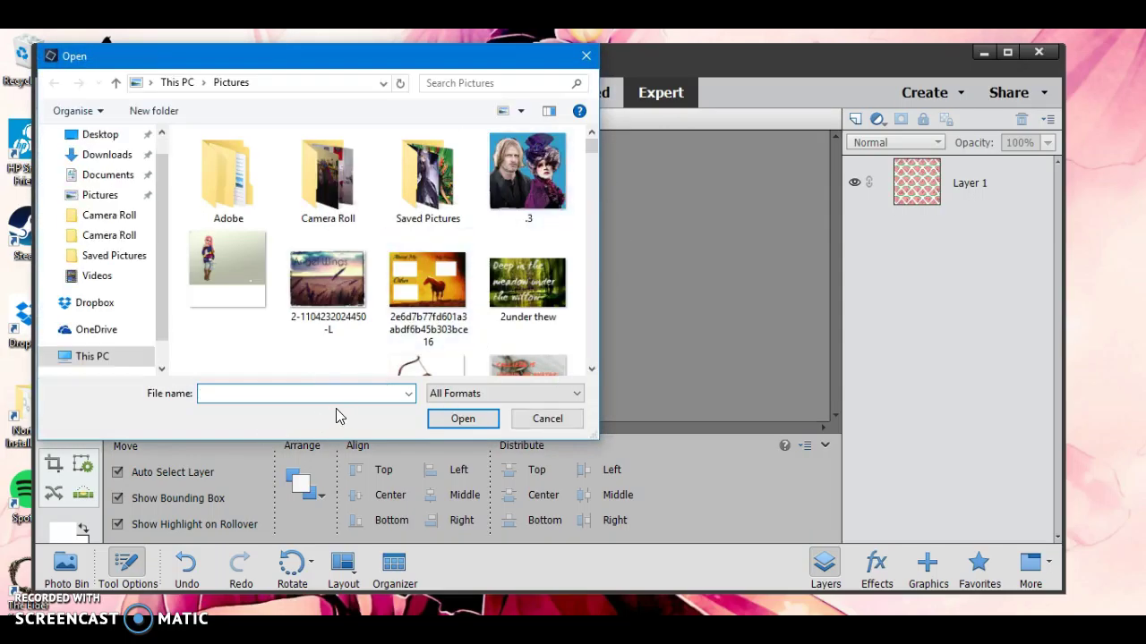
{"action": "type", "text": "ava"}
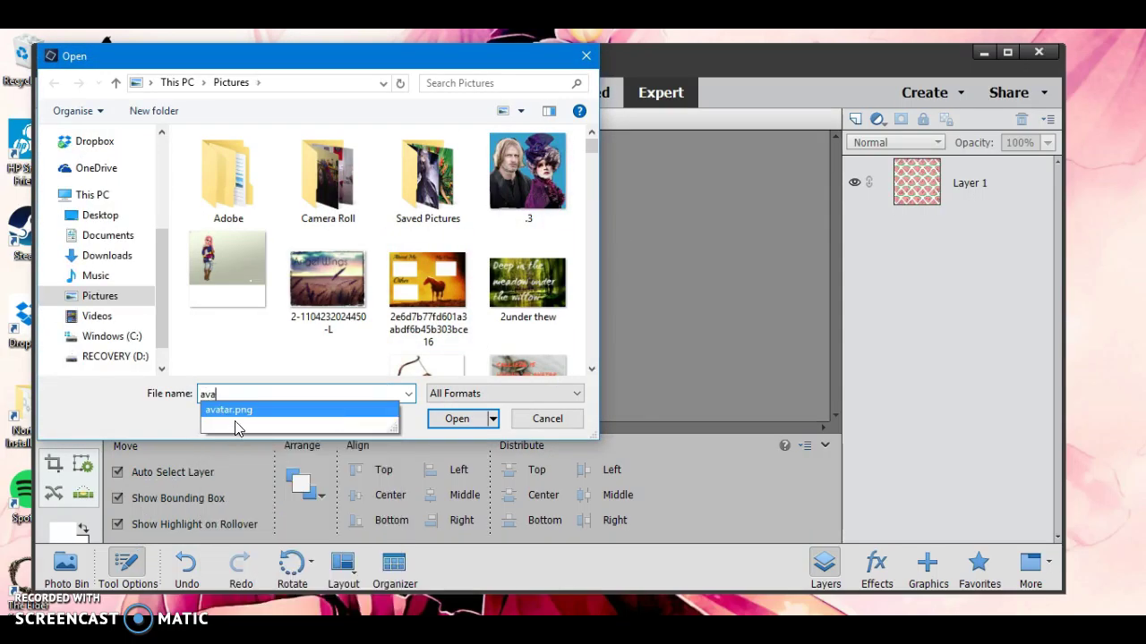
{"action": "left_click", "coordinate": [441, 418]}
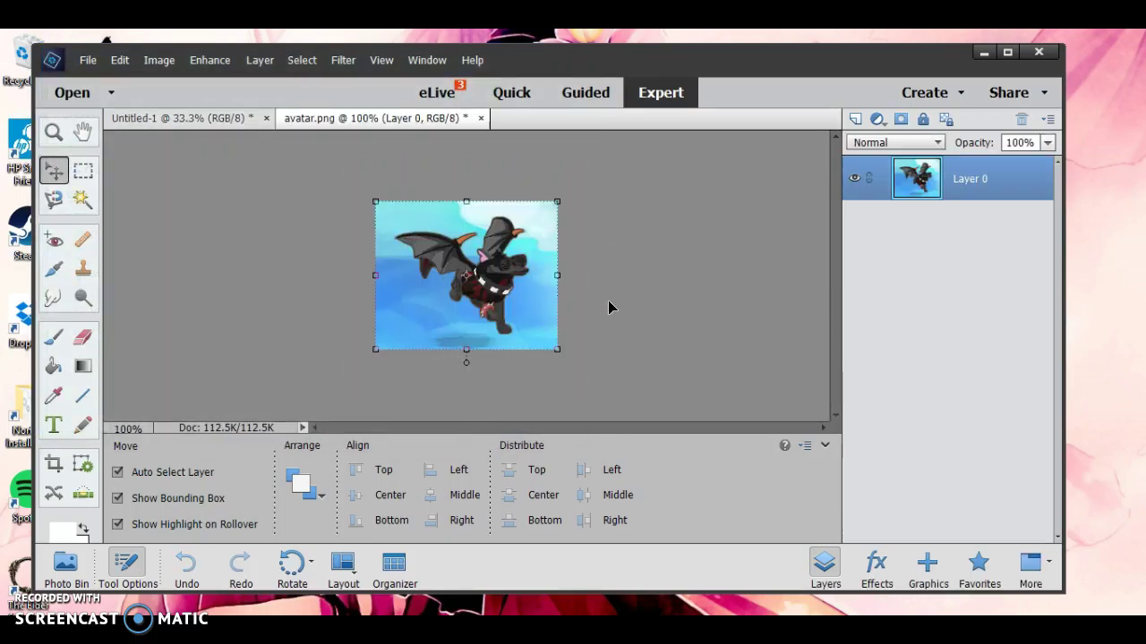
Delete the blue background areas behind and in front of the avatar using the Magic Wand with a tolerance of 17.
{"action": "left_click", "coordinate": [82, 200]}
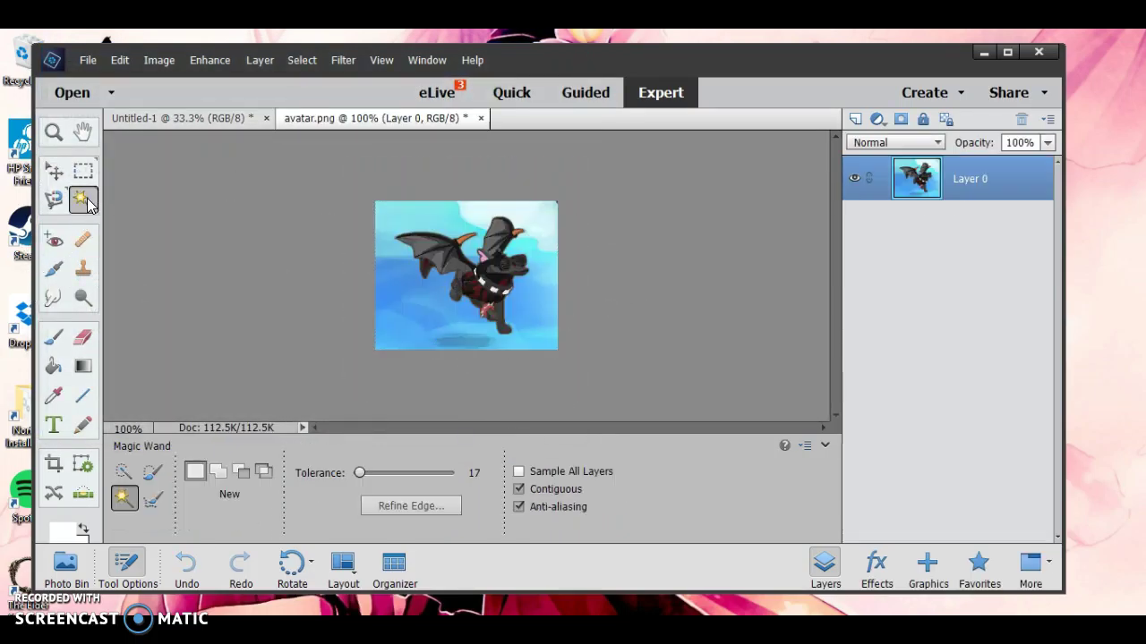
{"action": "left_click", "coordinate": [415, 314]}
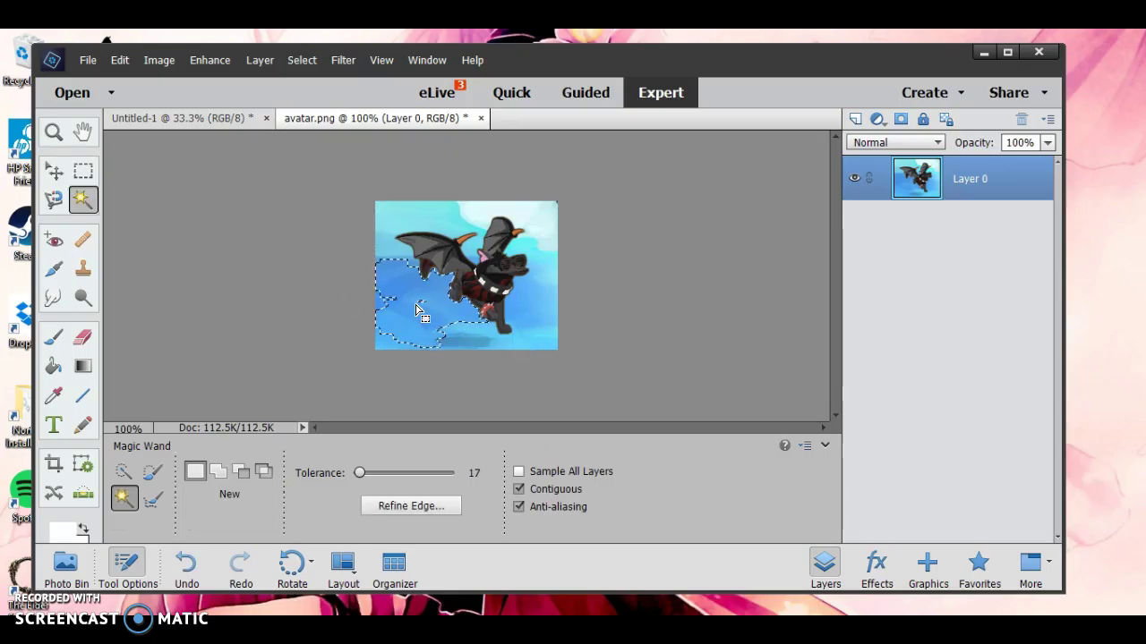
{"action": "key", "text": "Delete"}
{"action": "key", "text": "Delete"}
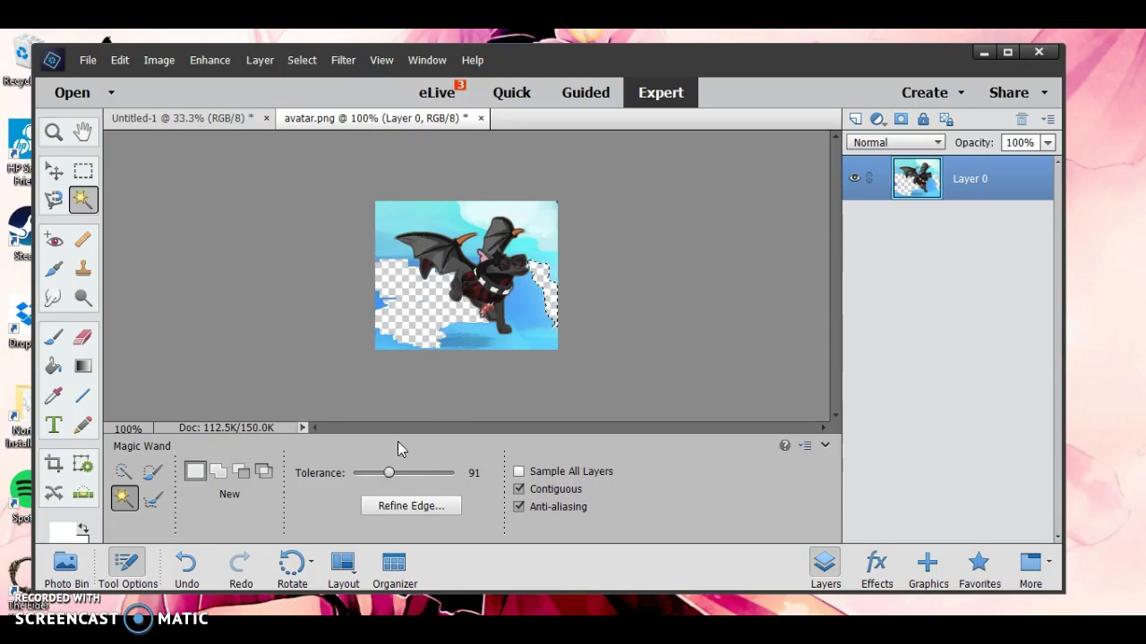
With the Magic Wand tolerance at 91, delete the remaining background around the avatar and clear the selection.
{"action": "key", "text": "Delete"}
{"action": "left_click", "coordinate": [429, 338]}
{"action": "key", "text": "Delete"}
{"action": "left_click", "coordinate": [535, 235]}
{"action": "key", "text": "Delete"}
{"action": "left_click", "coordinate": [428, 217]}
{"action": "key", "text": "Delete"}
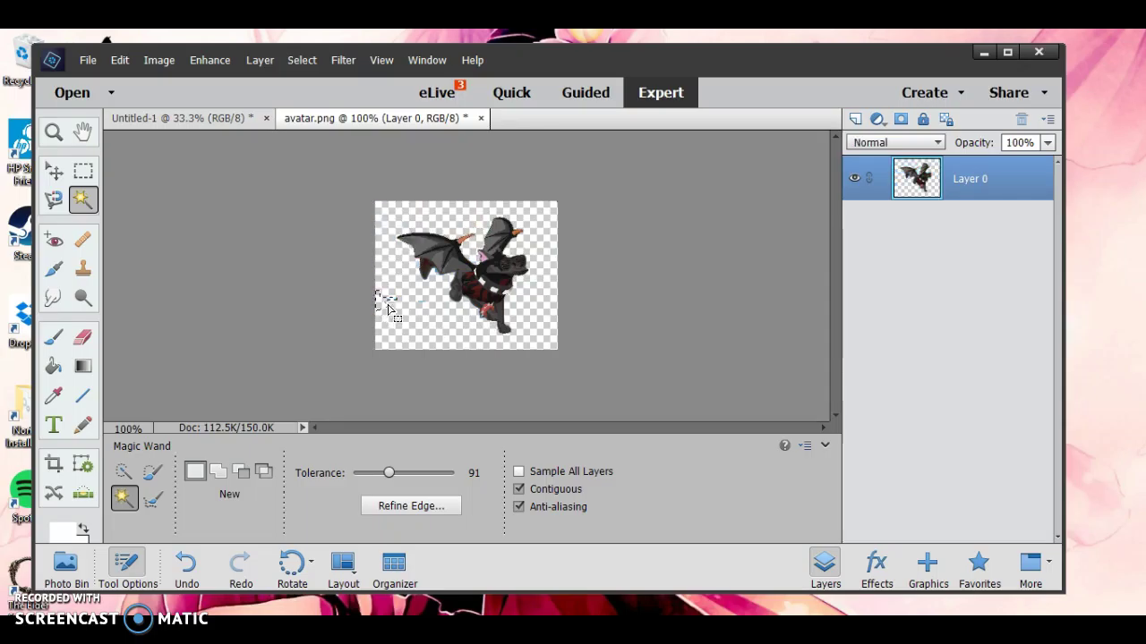
{"action": "key", "text": "Delete"}
{"action": "left_click", "coordinate": [427, 306]}
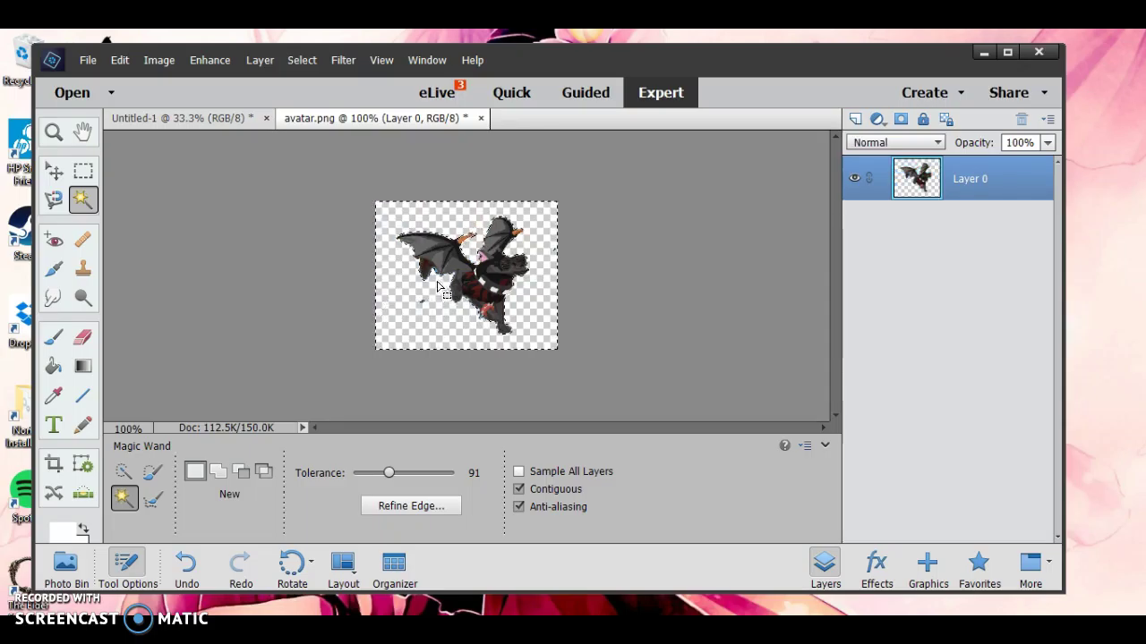
{"action": "key", "text": "ctrl+d"}
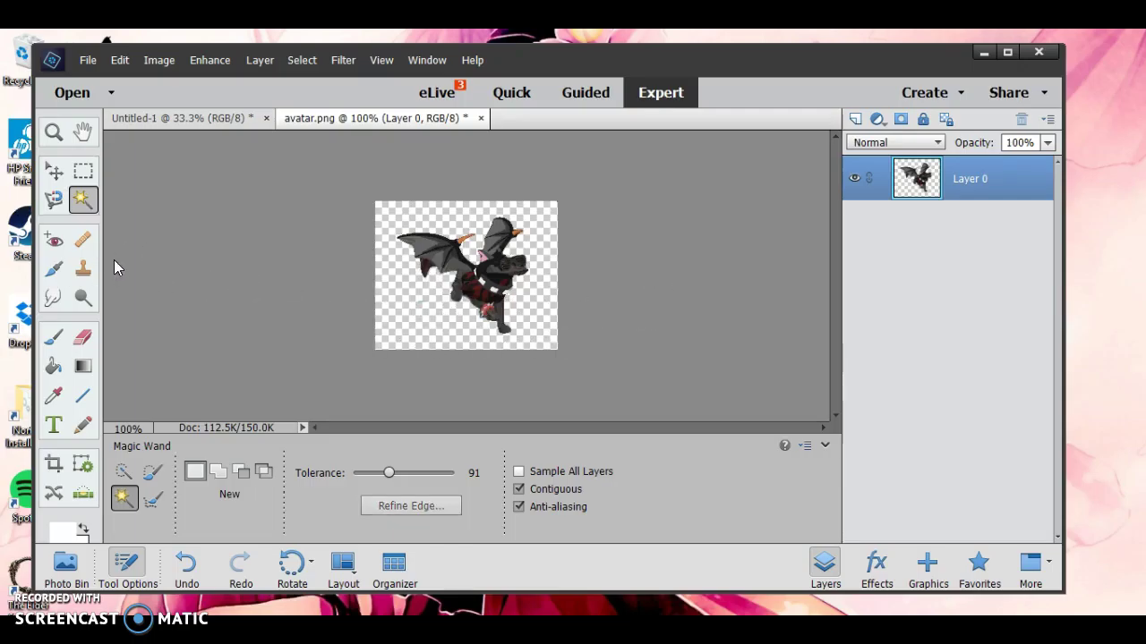
Select the whole avatar image with the Rectangular Marquee and copy it.
{"action": "left_click", "coordinate": [83, 337]}
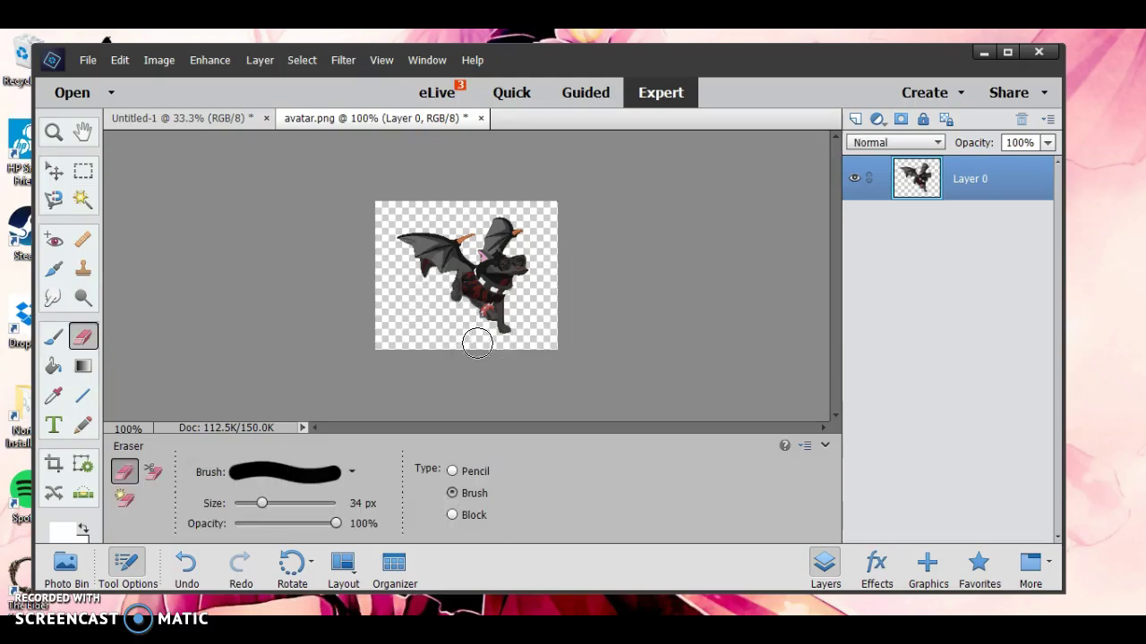
{"action": "left_click", "coordinate": [82, 175]}
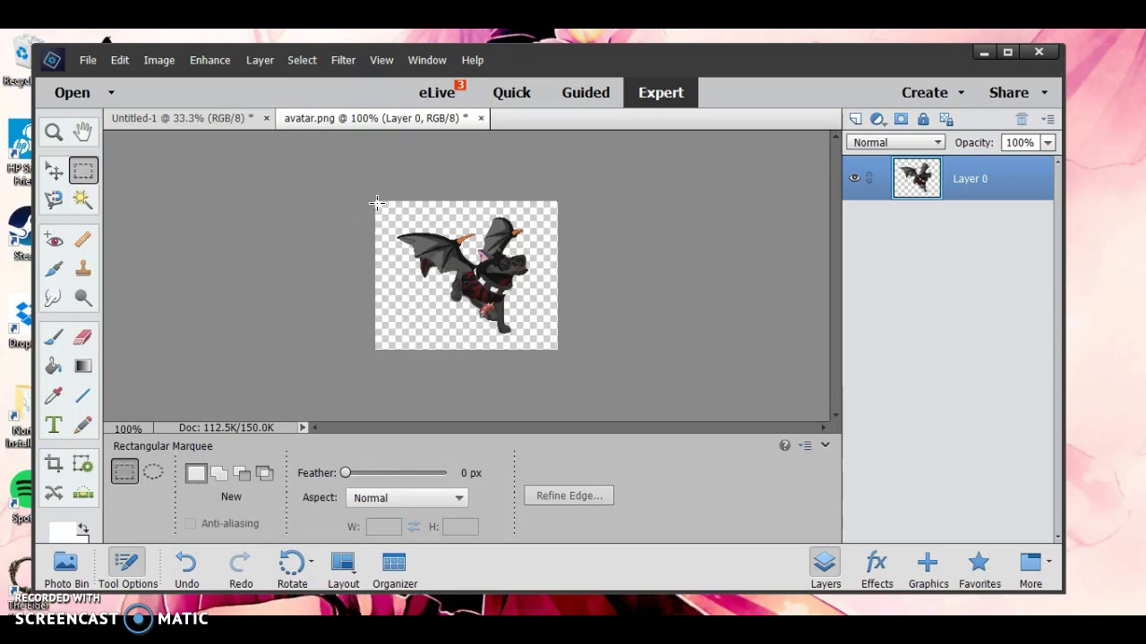
{"action": "left_click_drag", "start_coordinate": [373, 200], "coordinate": [581, 378]}
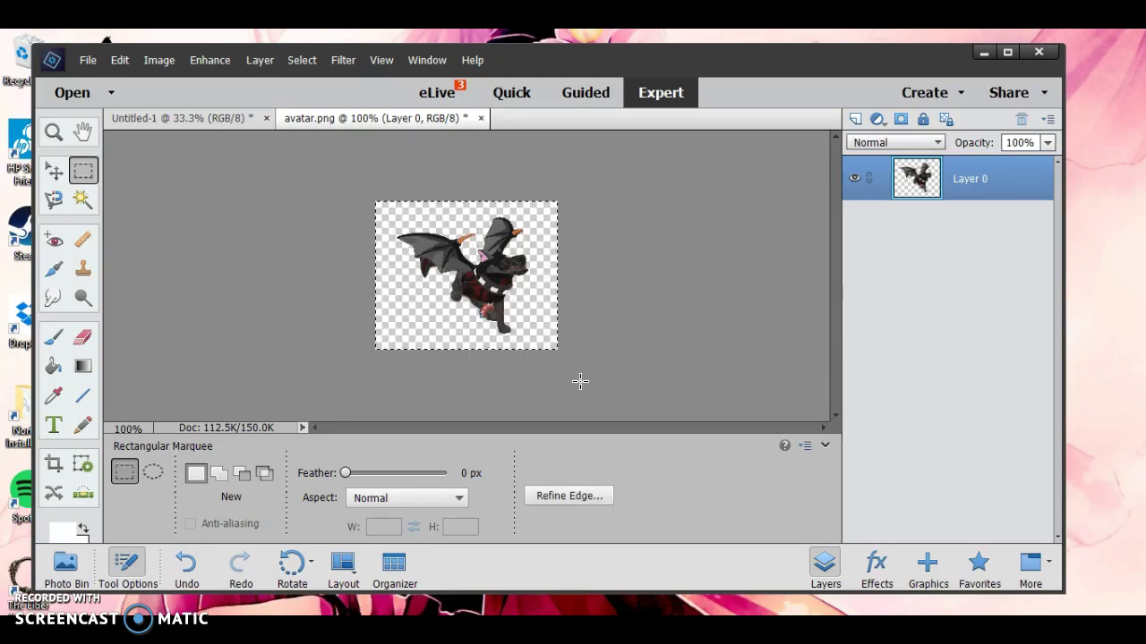
{"action": "left_click", "coordinate": [120, 60]}
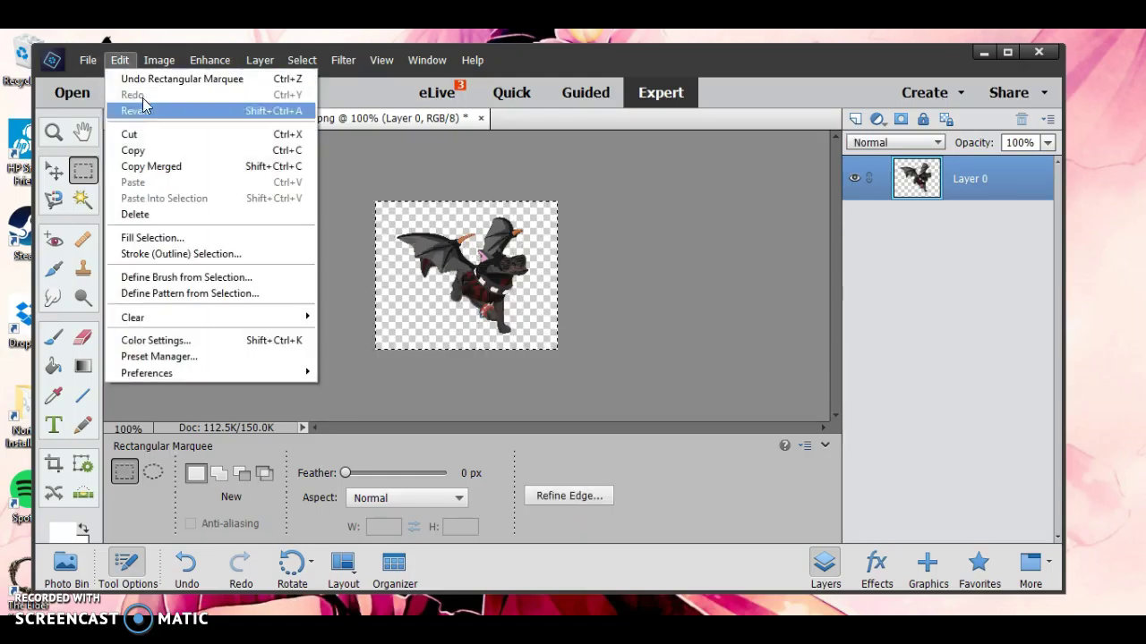
{"action": "left_click", "coordinate": [158, 153]}
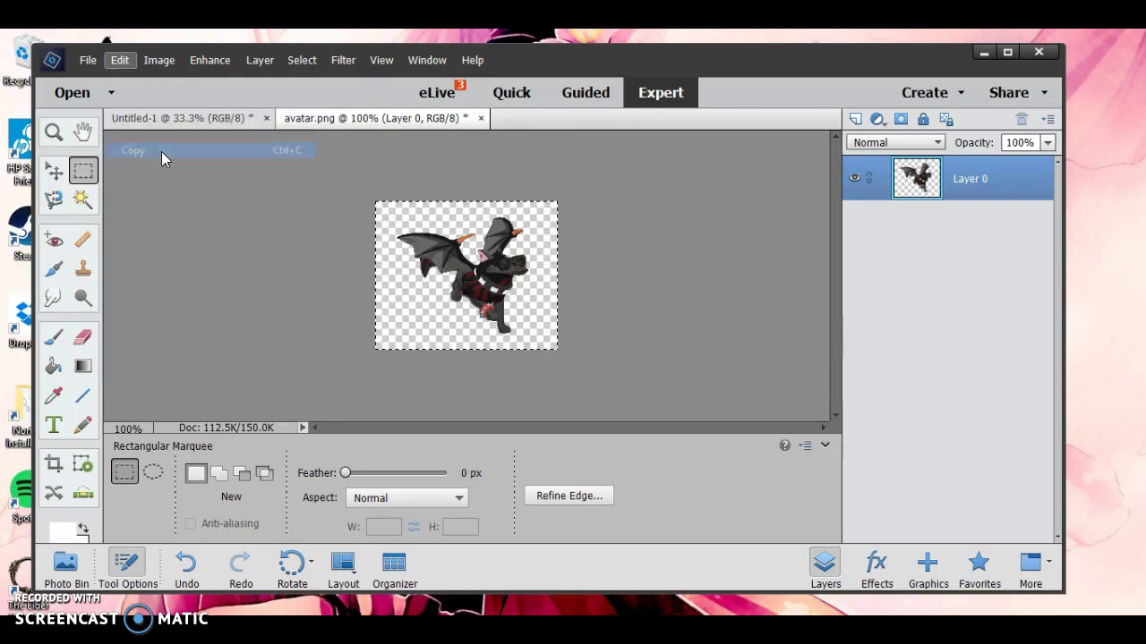
Paste the copied avatar into the Untitled-1 watermelon document.
{"action": "left_click", "coordinate": [207, 118]}
{"action": "left_click", "coordinate": [118, 63]}
{"action": "left_click", "coordinate": [172, 184]}
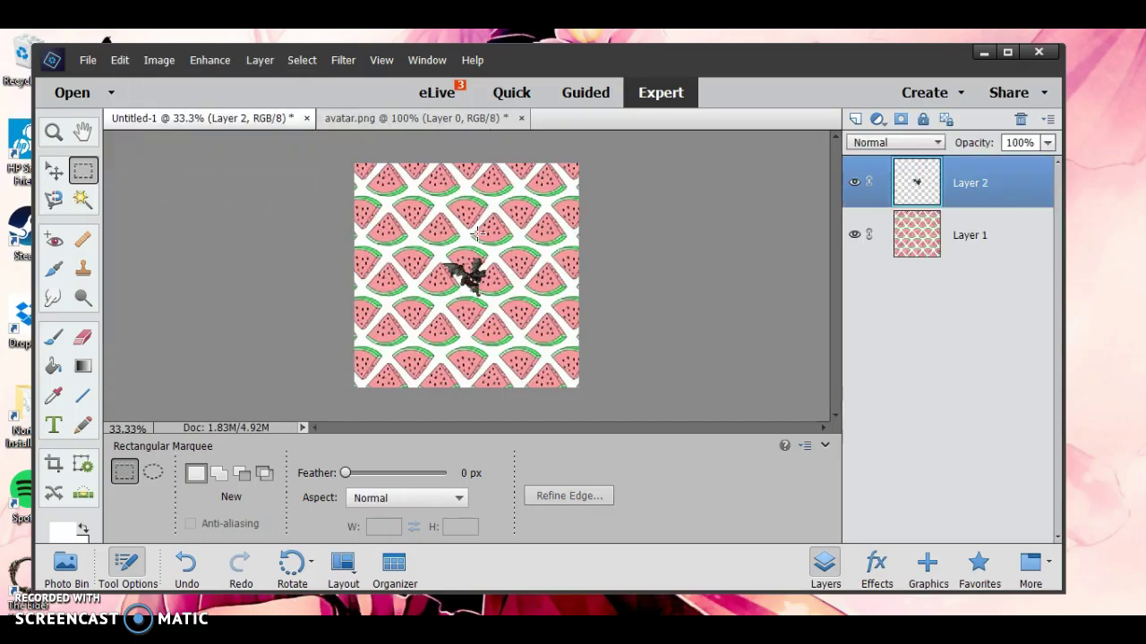
Enlarge the pasted avatar proportionally to about three times its size, position it slightly above the canvas centre, apply the transform and deselect the layer.
{"action": "left_click", "coordinate": [53, 171]}
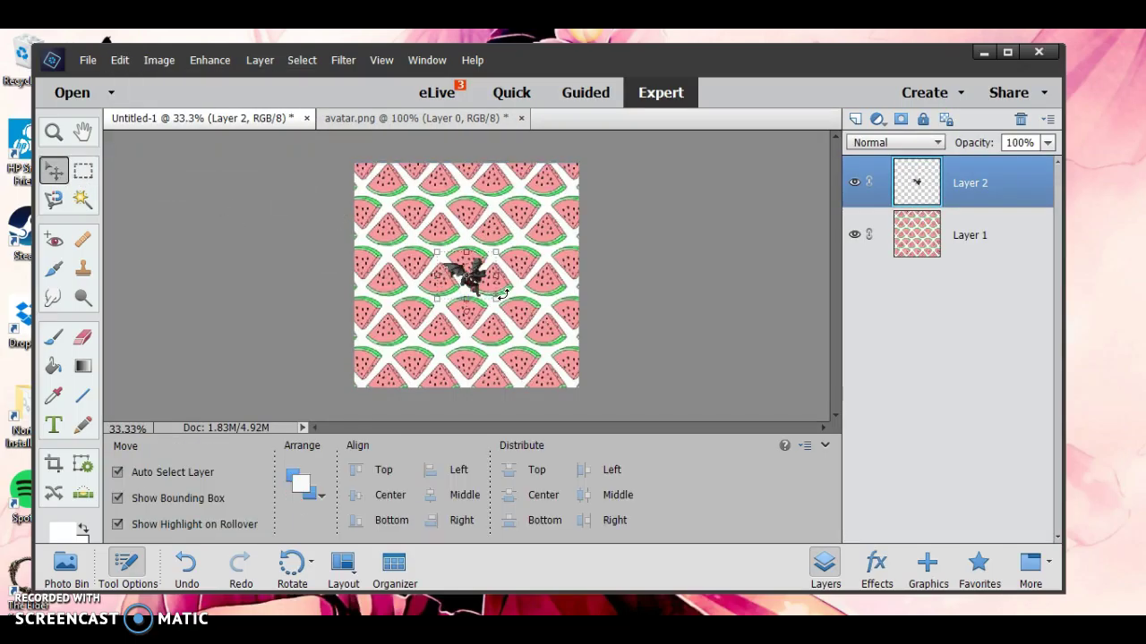
{"action": "left_click_drag", "start_coordinate": [493, 298], "coordinate": [601, 383]}
{"action": "left_click_drag", "start_coordinate": [545, 333], "coordinate": [470, 280]}
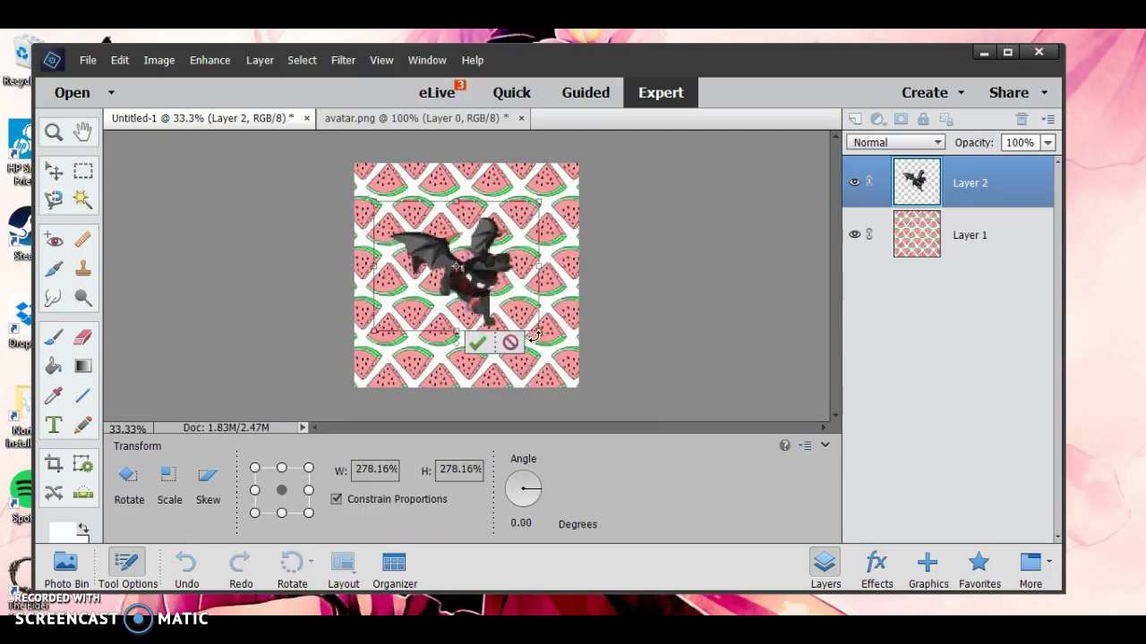
{"action": "left_click_drag", "start_coordinate": [457, 201], "coordinate": [457, 191]}
{"action": "left_click_drag", "start_coordinate": [538, 331], "coordinate": [556, 336]}
{"action": "left_click_drag", "start_coordinate": [479, 266], "coordinate": [472, 223]}
{"action": "left_click", "coordinate": [485, 346]}
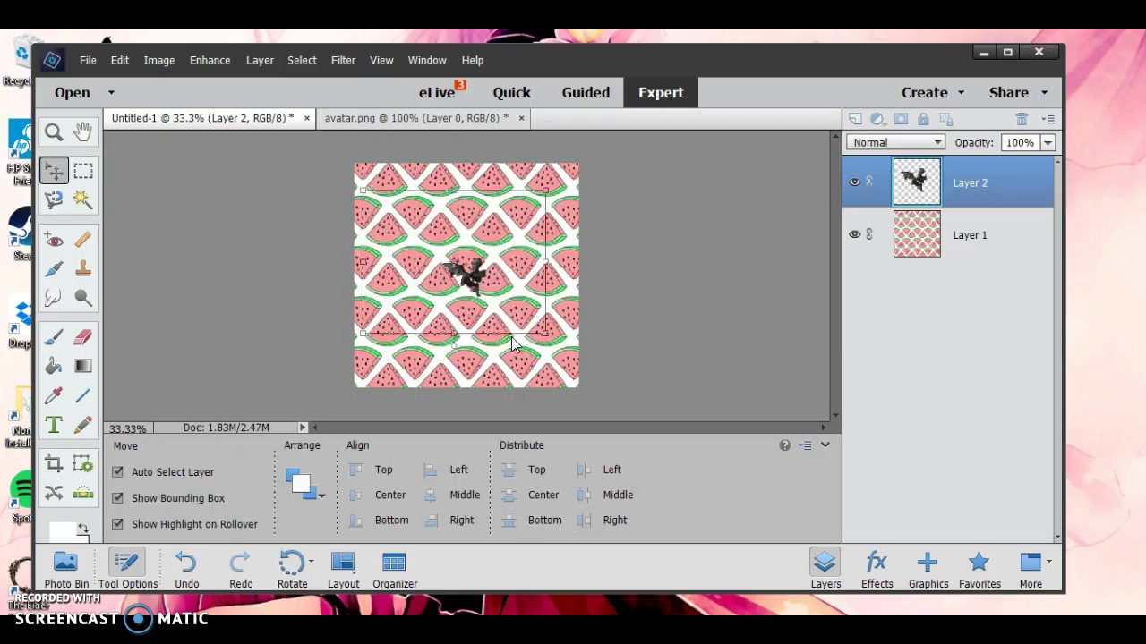
{"action": "left_click", "coordinate": [651, 276]}
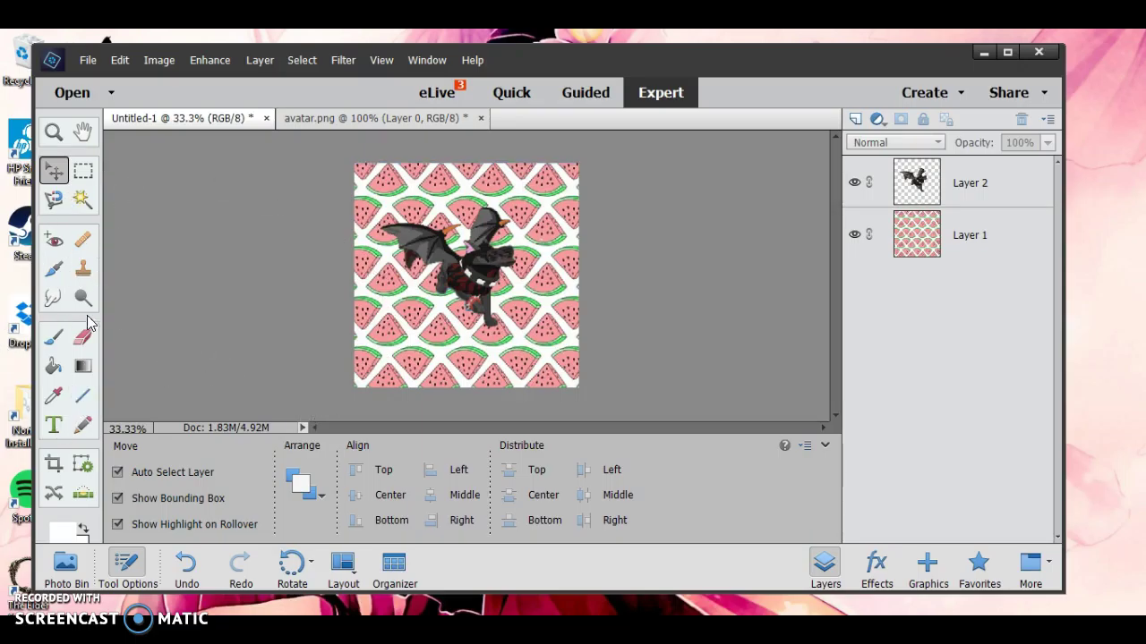
Preview Artistic filters such as Fresco, Cutout, Dry Brush, Plastic Wrap, Smudge Stick, Watercolor, Underpainting and Sponge on the avatar layer, and close without applying any.
{"action": "left_click", "coordinate": [343, 60]}
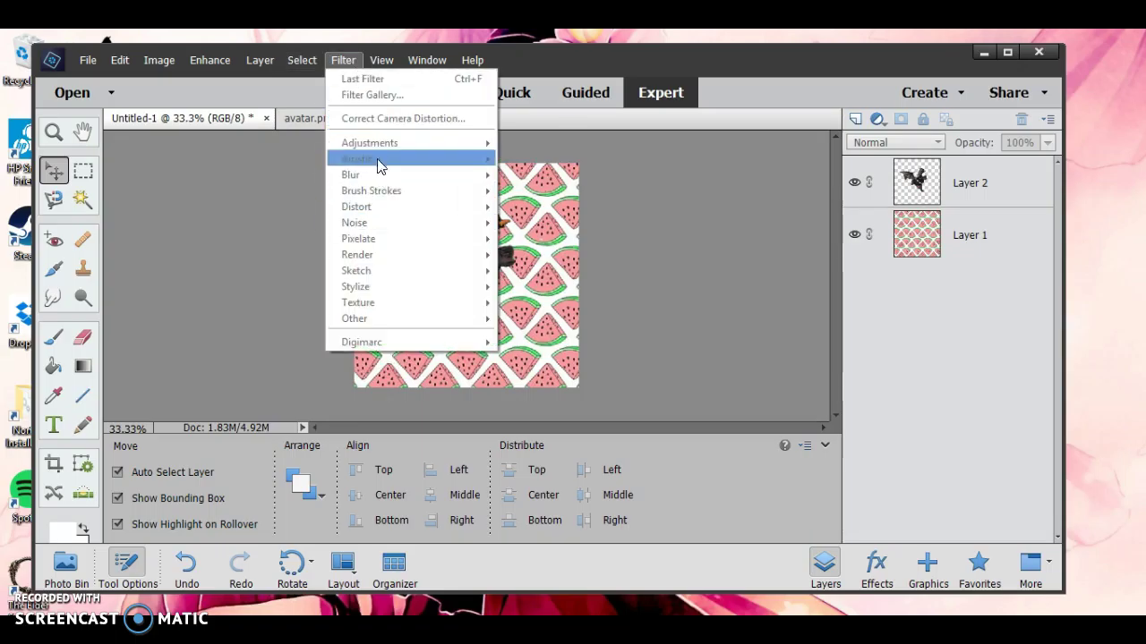
{"action": "left_click", "coordinate": [591, 269]}
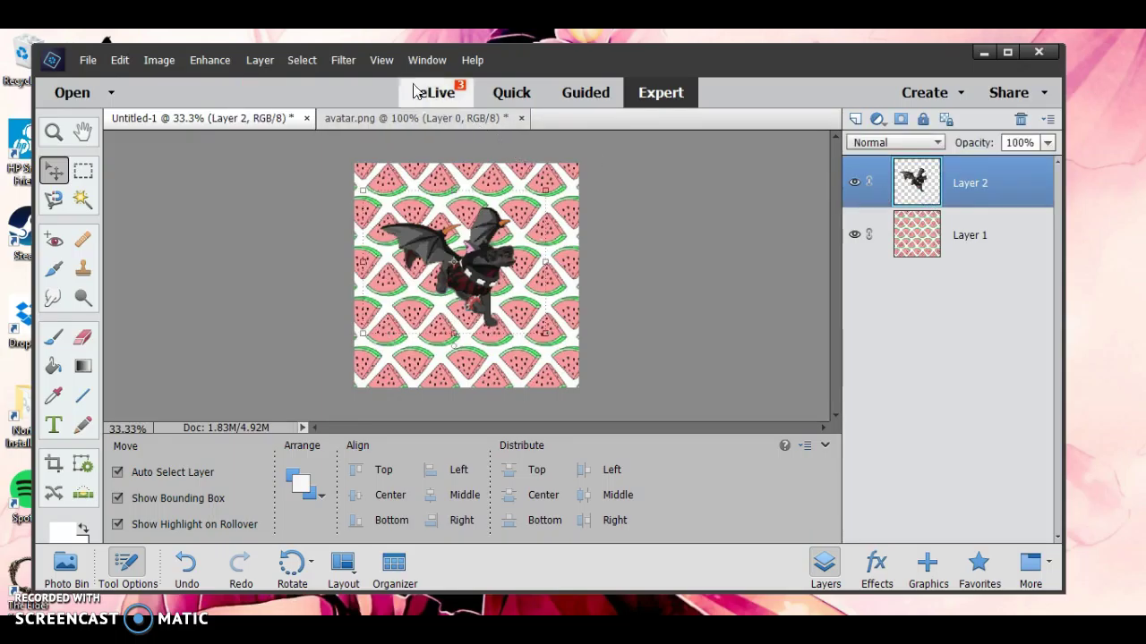
{"action": "left_click", "coordinate": [343, 60]}
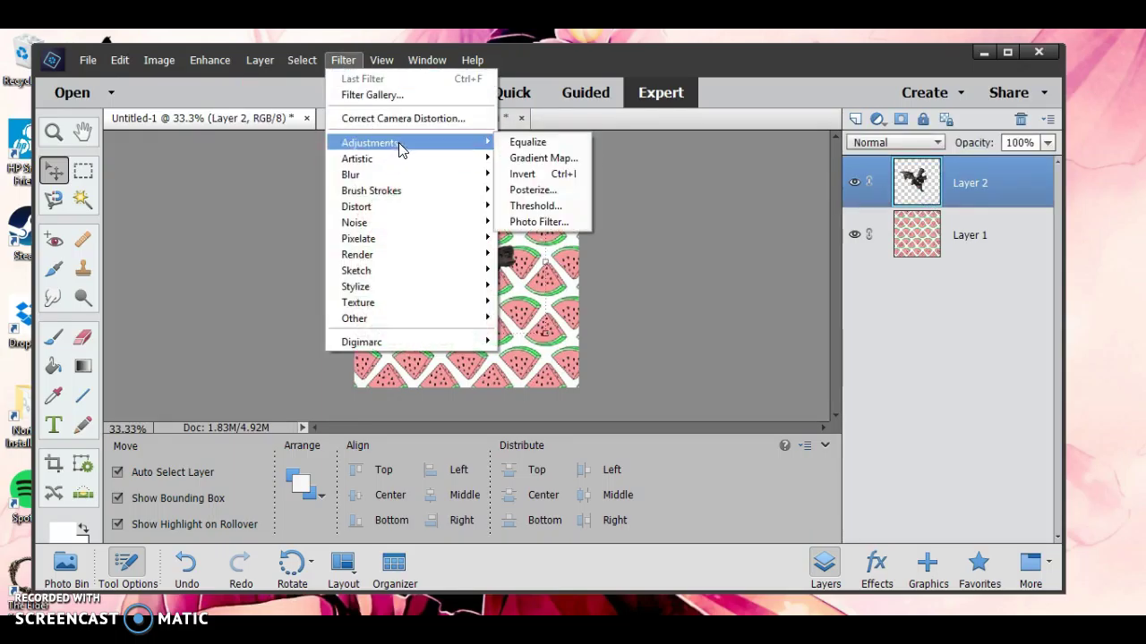
{"action": "mouse_move", "coordinate": [423, 158]}
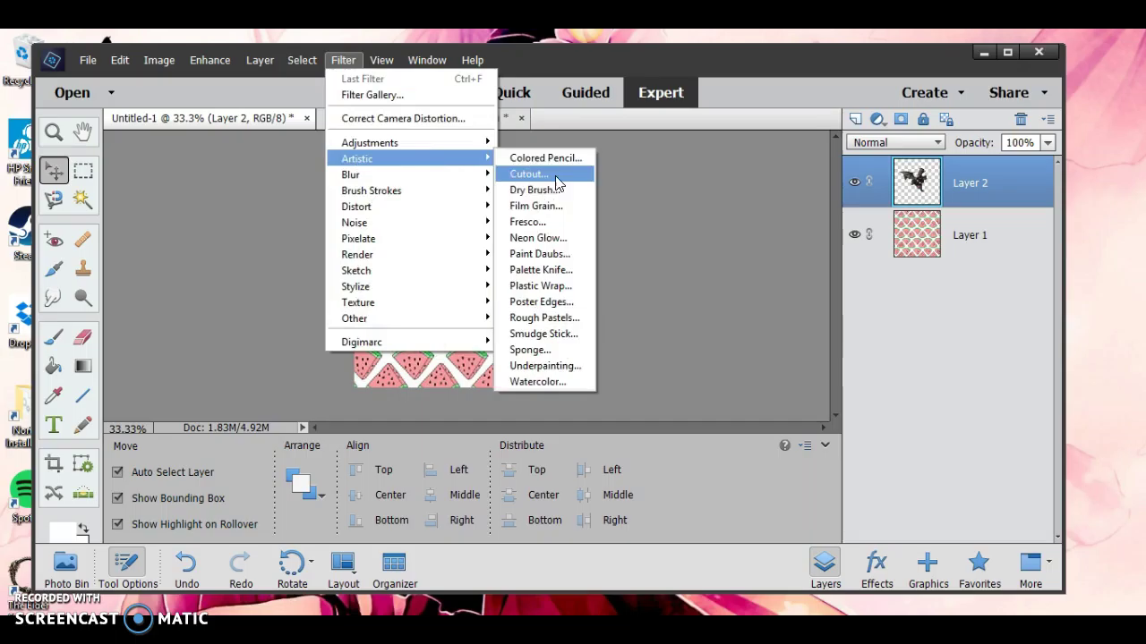
{"action": "left_click", "coordinate": [528, 174]}
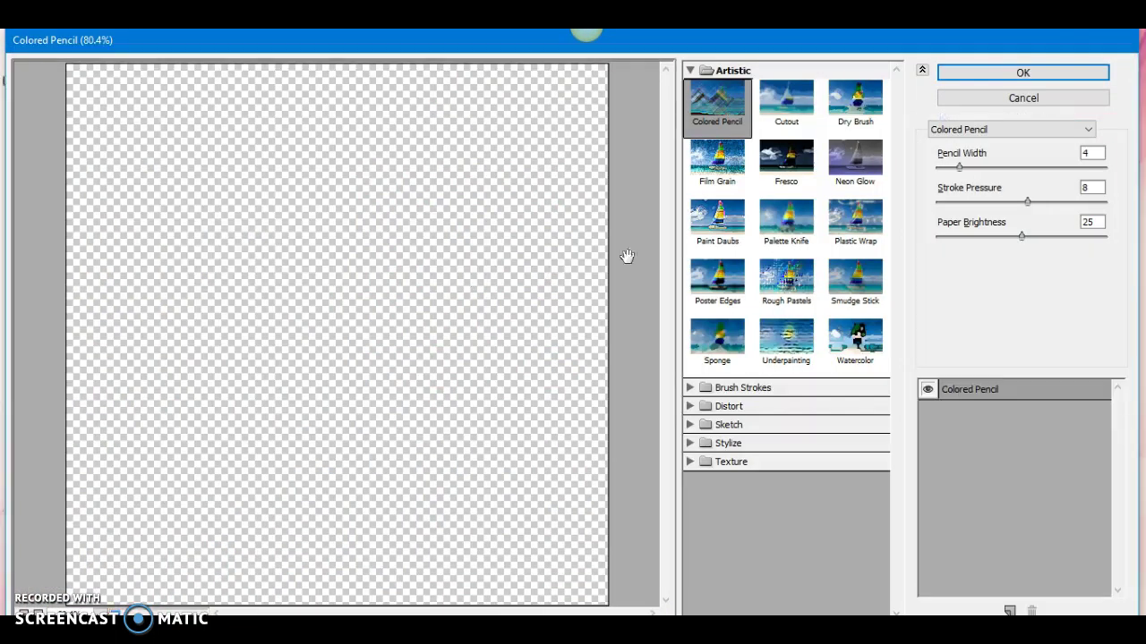
{"action": "left_click", "coordinate": [796, 150]}
{"action": "left_click", "coordinate": [794, 118]}
{"action": "left_click", "coordinate": [845, 116]}
{"action": "left_click", "coordinate": [861, 220]}
{"action": "left_click", "coordinate": [863, 298]}
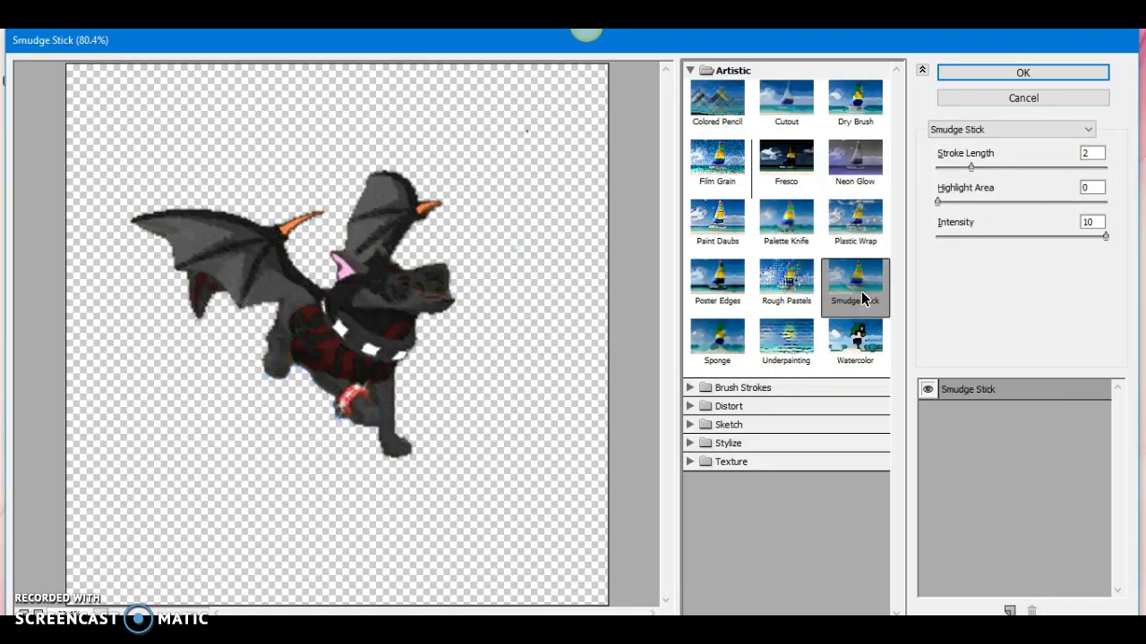
{"action": "left_click", "coordinate": [864, 340]}
{"action": "left_click", "coordinate": [786, 340]}
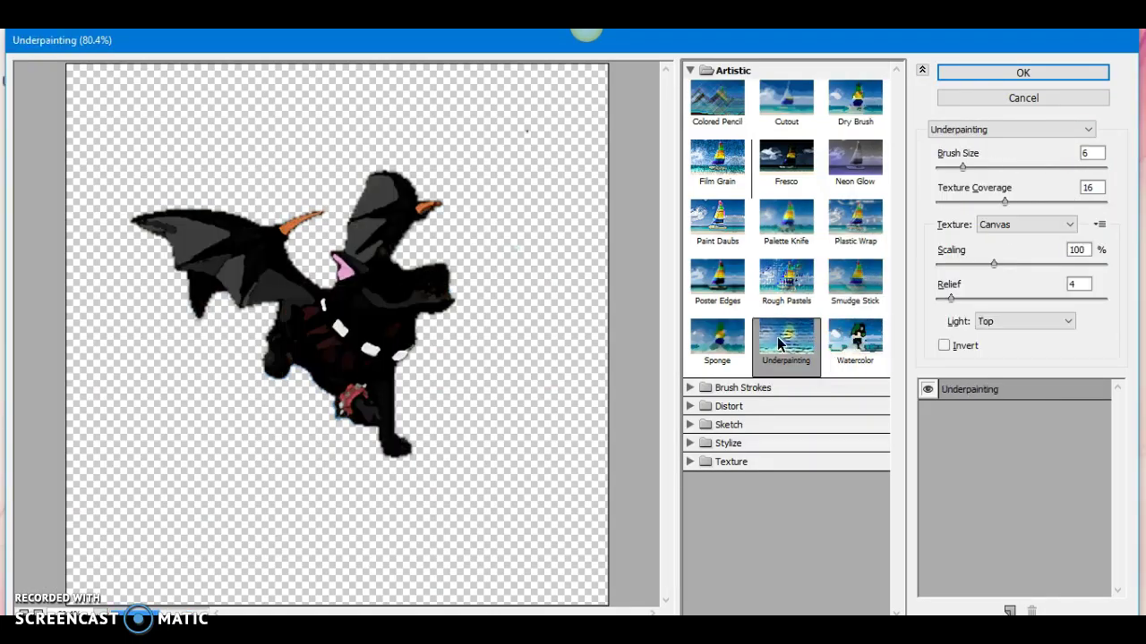
{"action": "left_click", "coordinate": [707, 344]}
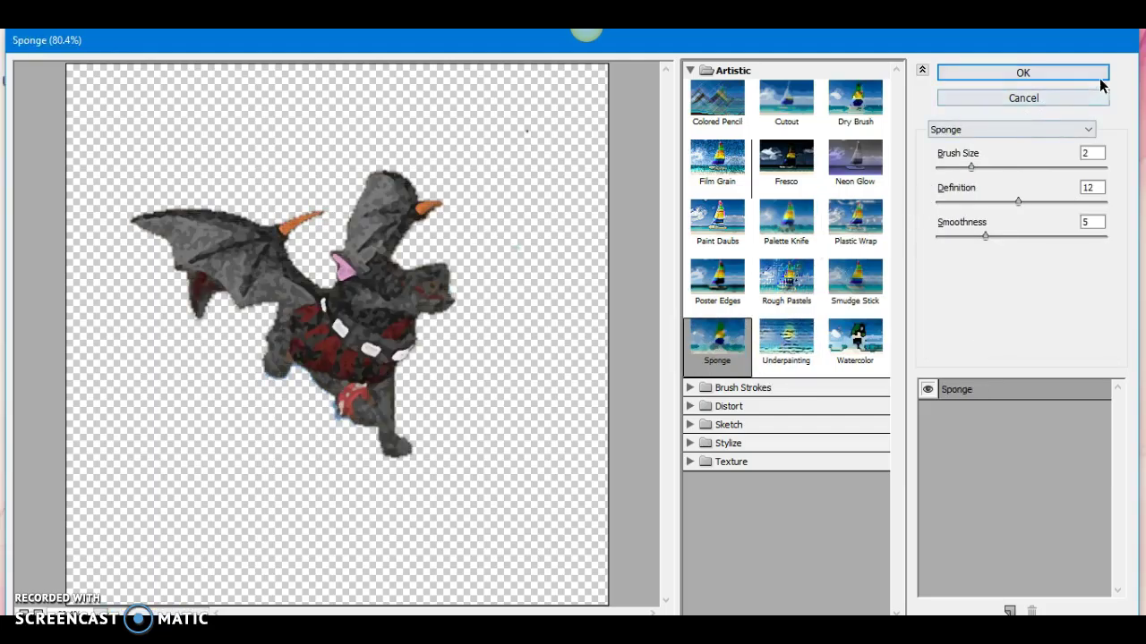
{"action": "left_click", "coordinate": [1042, 100]}
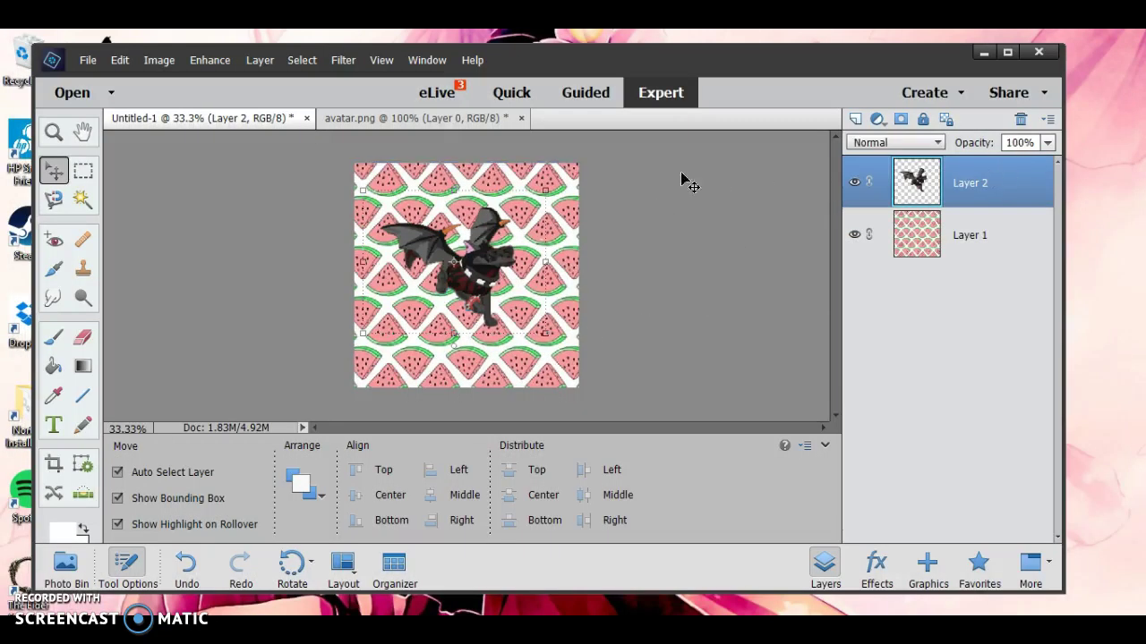
Move the avatar to the centre of the watermelon canvas and deselect its layer.
{"action": "mouse_move", "coordinate": [489, 264]}
{"action": "left_mouse_down"}
{"action": "mouse_move", "coordinate": [448, 268]}
{"action": "mouse_move", "coordinate": [492, 273]}
{"action": "left_mouse_up"}
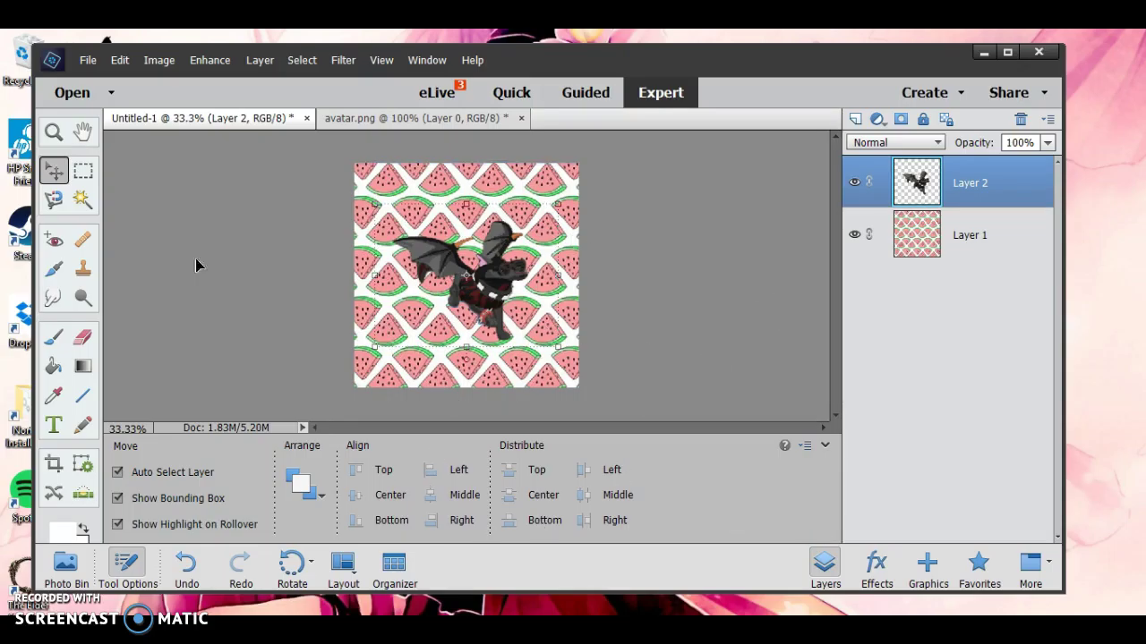
{"action": "left_click", "coordinate": [690, 216]}
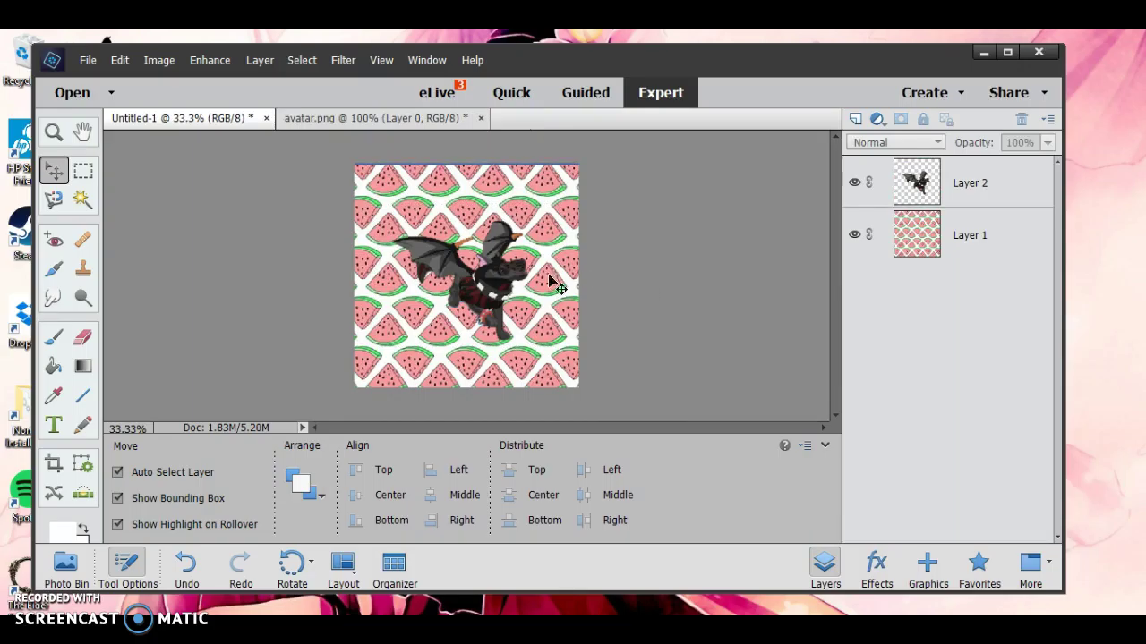